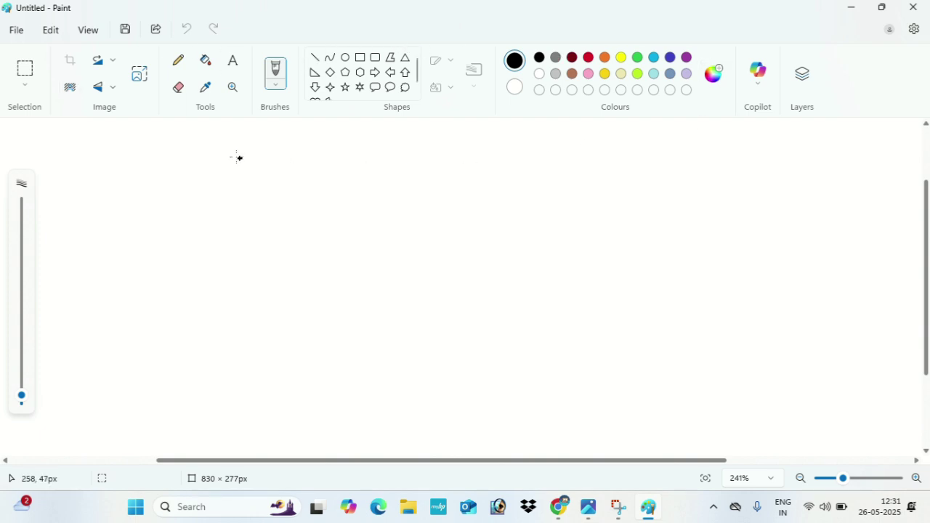
- Draw a long black wavy line across the canvas with the Pencil and erase it completely with a 14 px eraser
left_click(184, 65)
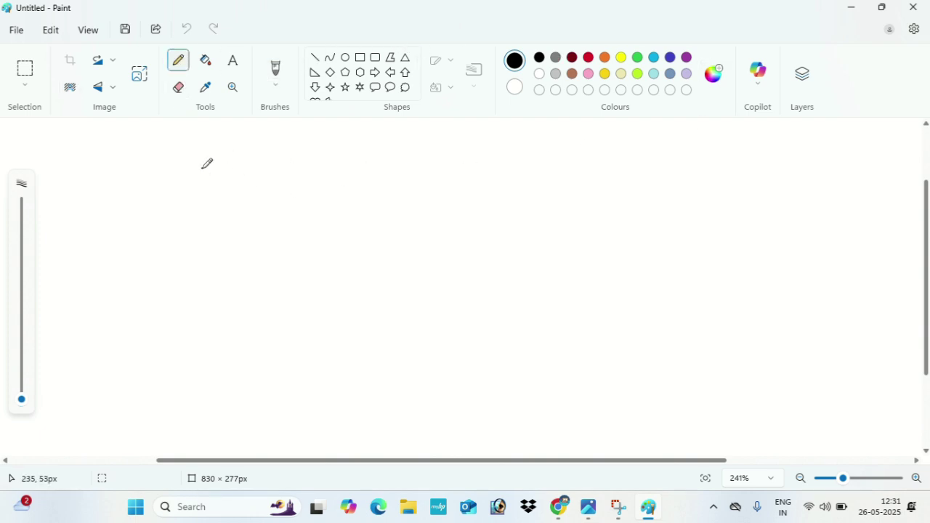
mouse_move(142, 149)
left_mouse_down()
mouse_move(324, 184)
mouse_move(535, 178)
mouse_move(646, 195)
left_mouse_up()
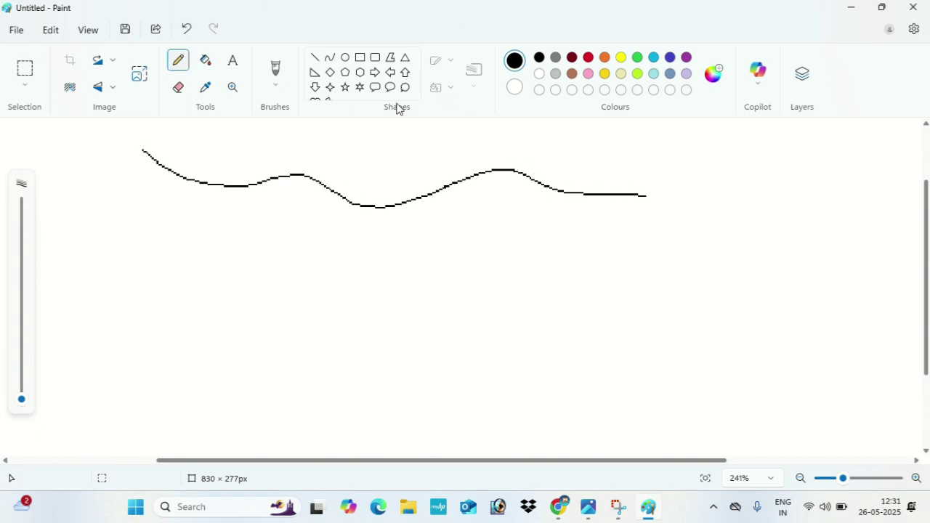
left_click(180, 99)
left_click_drag(22, 365, 24, 354)
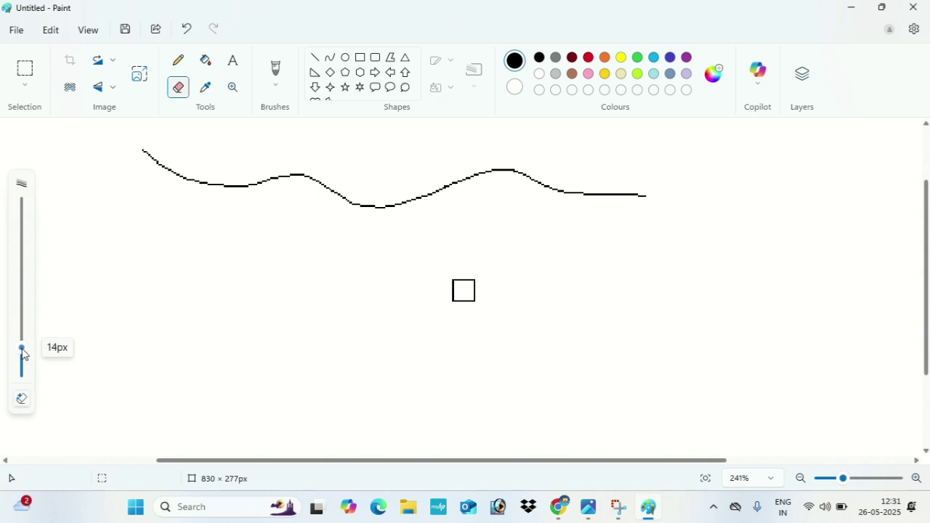
mouse_move(145, 149)
left_mouse_down()
mouse_move(216, 174)
mouse_move(351, 177)
mouse_move(361, 195)
mouse_move(333, 191)
mouse_move(358, 208)
mouse_move(446, 194)
mouse_move(515, 170)
mouse_move(559, 184)
mouse_move(662, 194)
left_mouse_up()
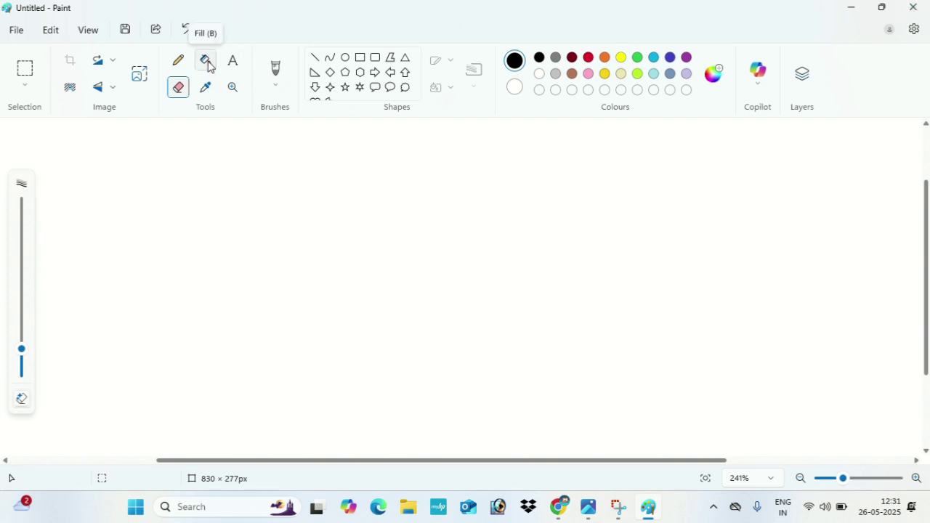
- Draw a black rectangle with a 1 px outline in the upper-left part of the canvas
left_click(360, 57)
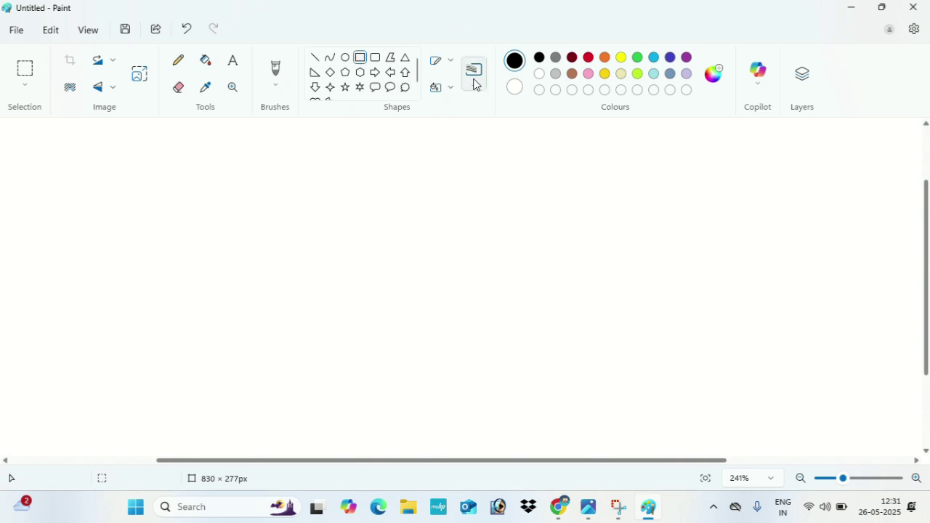
left_click(476, 84)
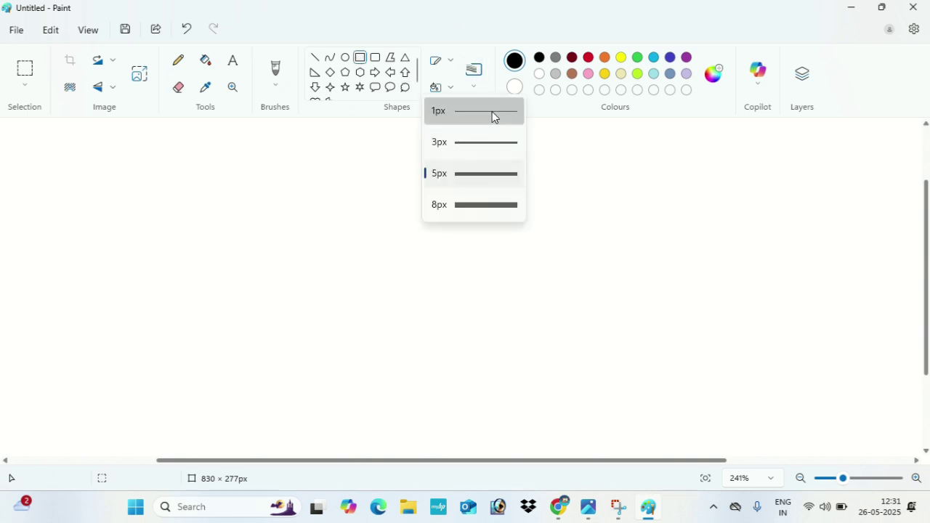
left_click(494, 112)
left_click_drag(164, 161, 356, 275)
left_click(423, 237)
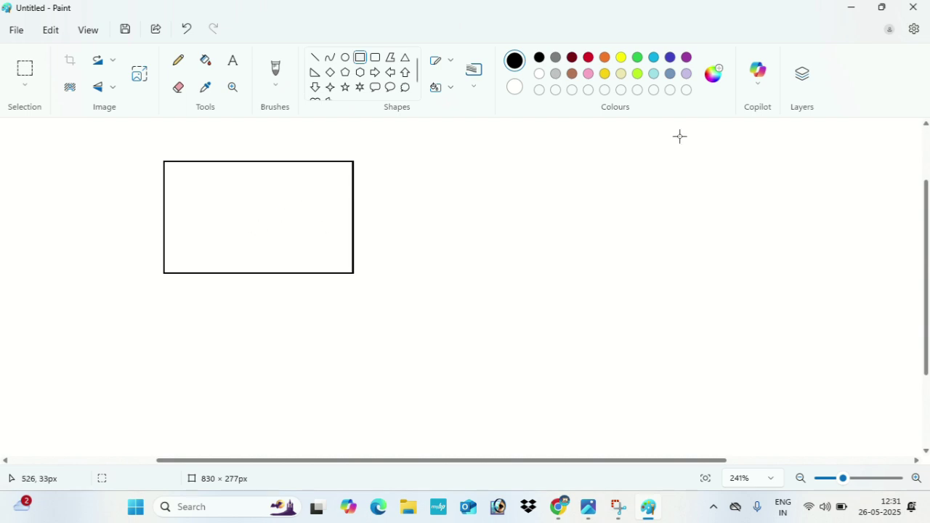
- Fill the rectangle with the Rose colour, and undo both the fill and the rectangle
left_click(589, 74)
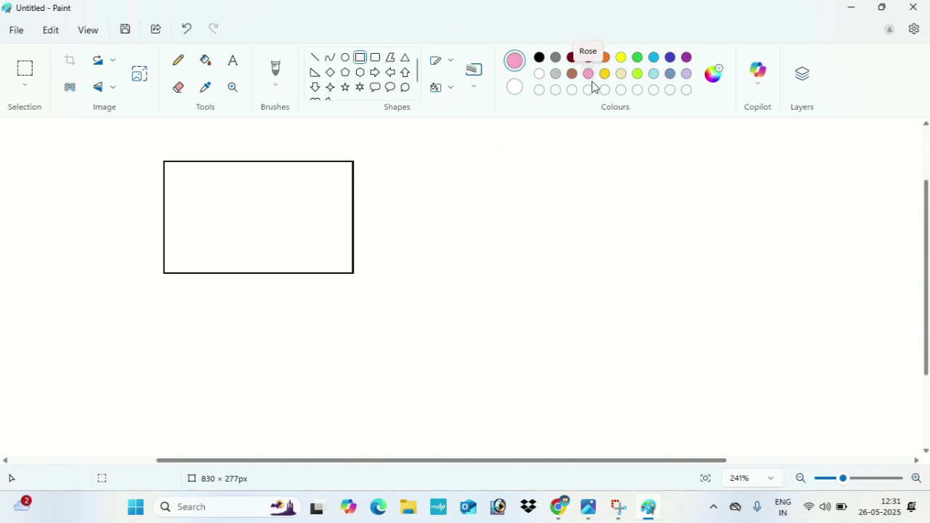
left_click(207, 61)
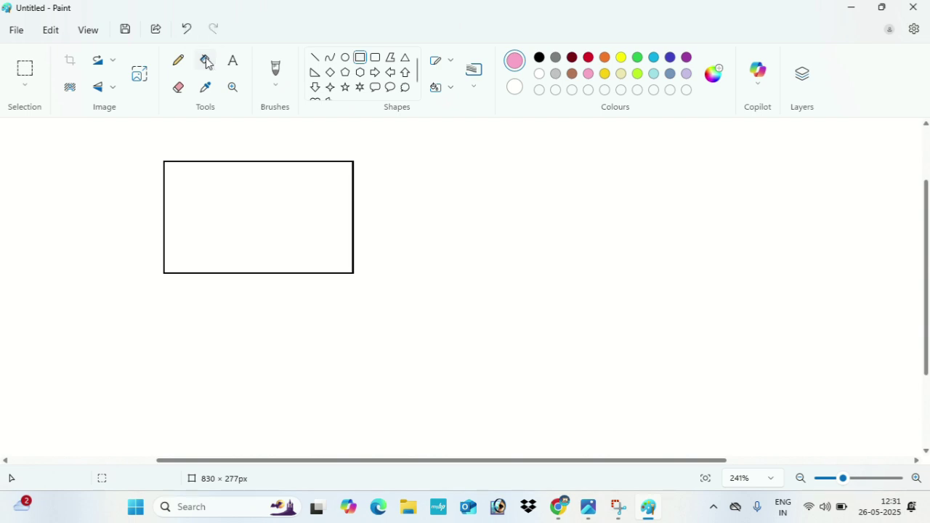
left_click(276, 204)
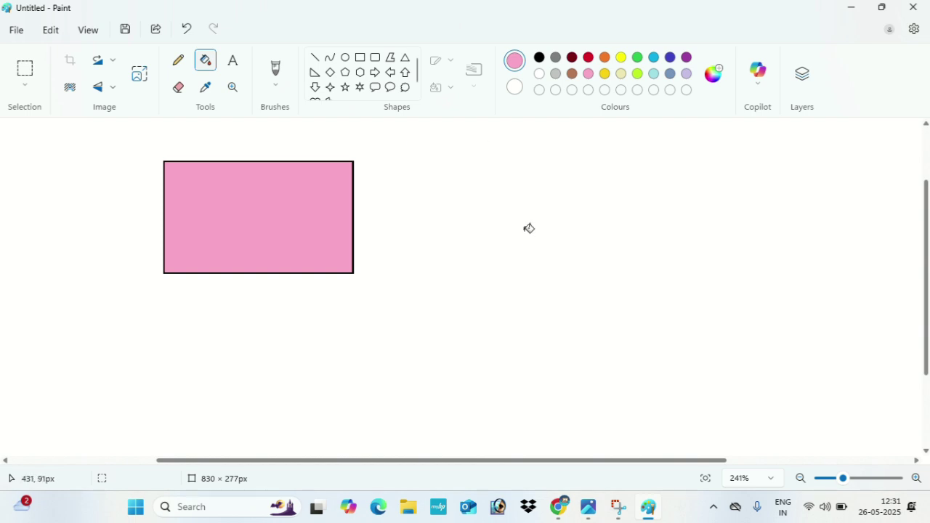
key("ctrl+z")
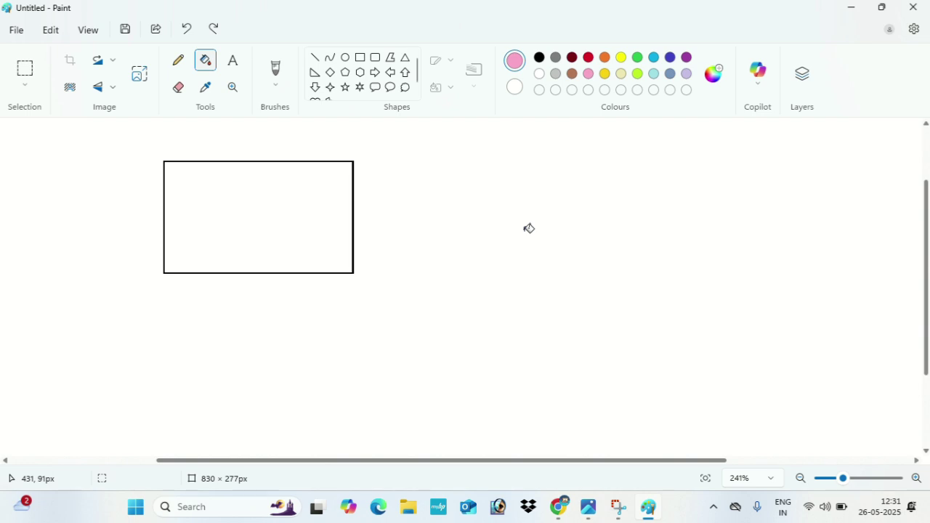
key("ctrl+z")
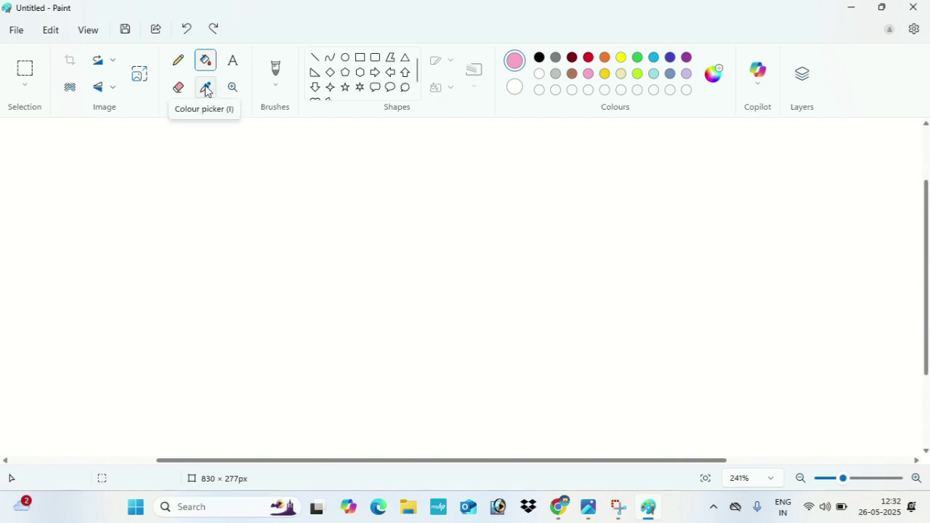
- Draw a hexagon about 82 × 93 px and fill it with the custom colour #91475F
left_click(360, 72)
left_click_drag(166, 226, 301, 379)
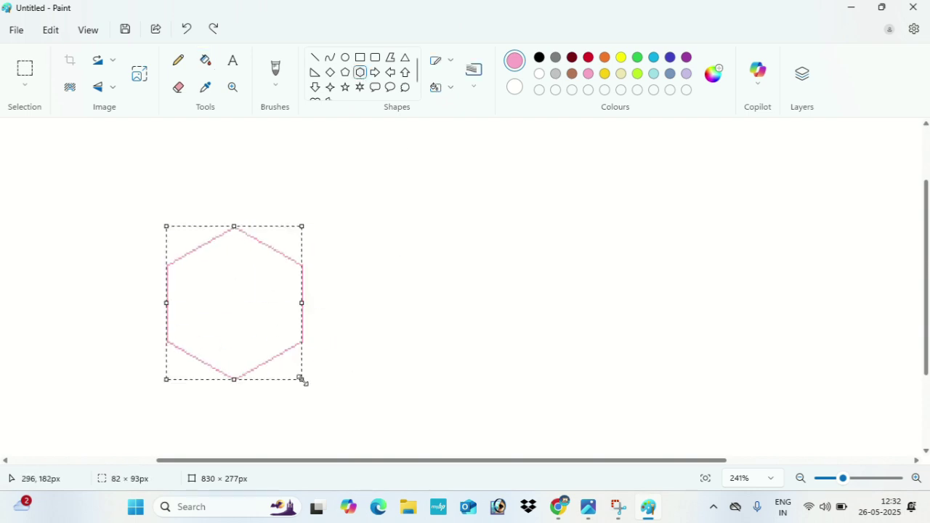
left_click(713, 74)
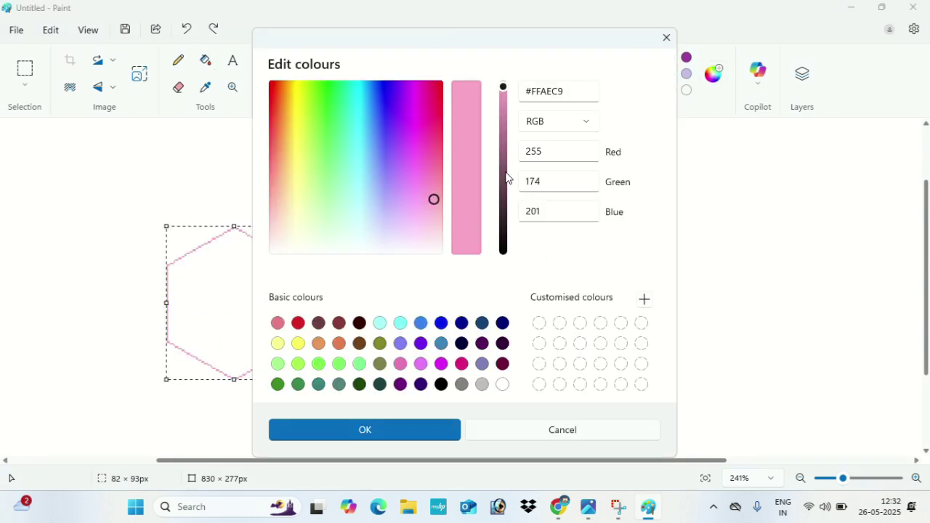
left_click(434, 166)
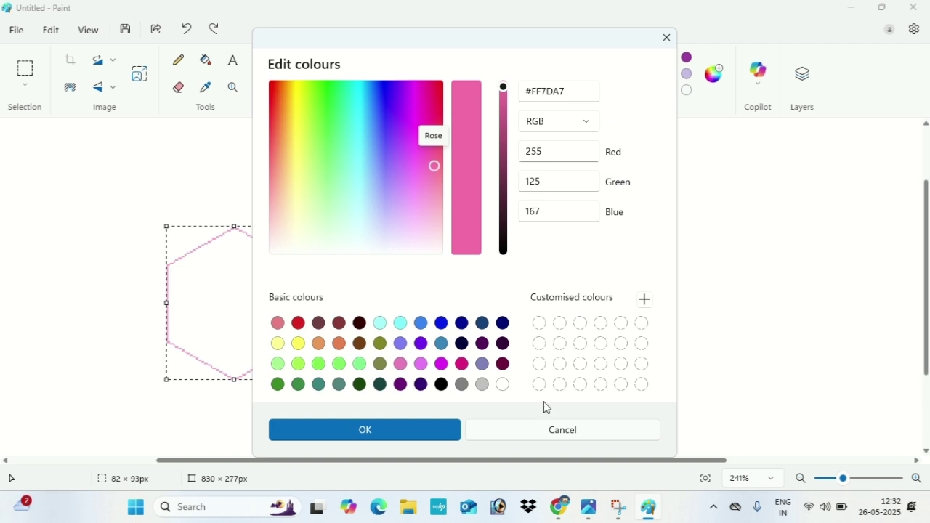
left_click(502, 162)
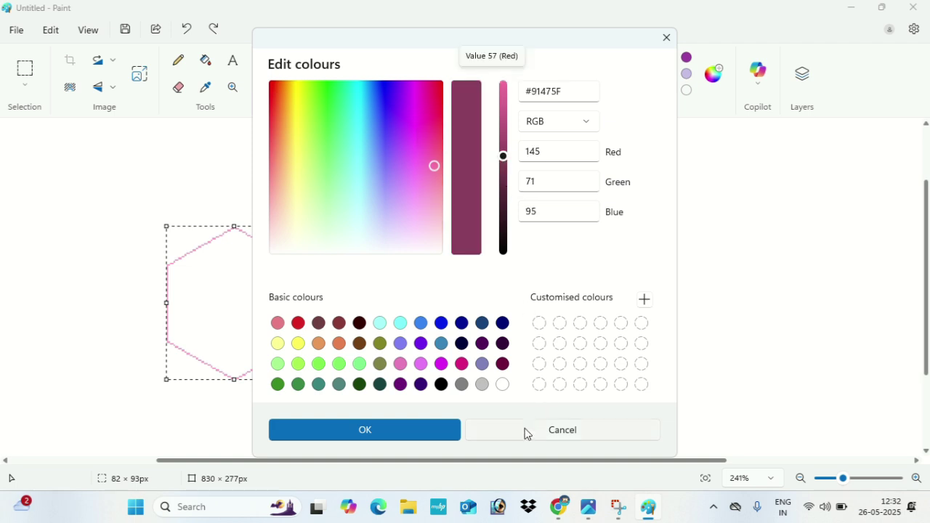
left_click(419, 436)
left_click(204, 64)
left_click(246, 334)
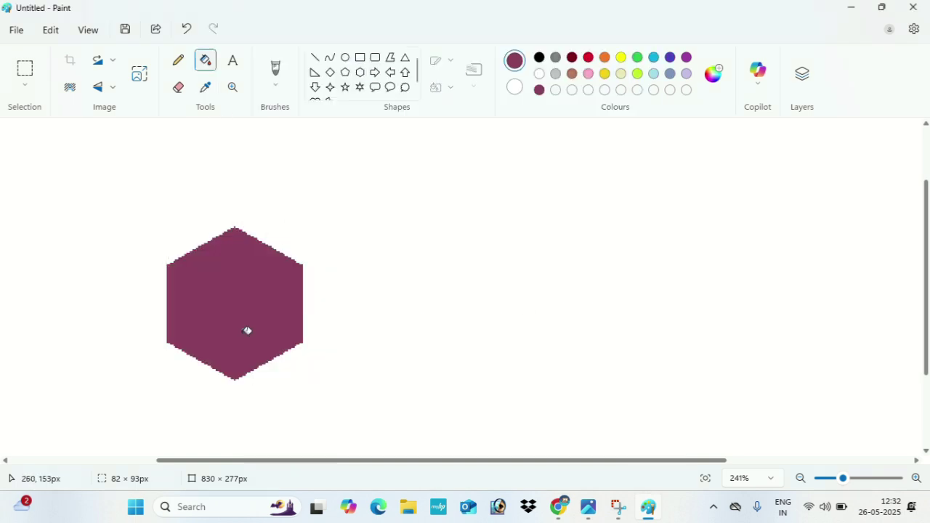
- Draw a black-outlined arrow pointing left, to the right of the hexagon
left_click(390, 72)
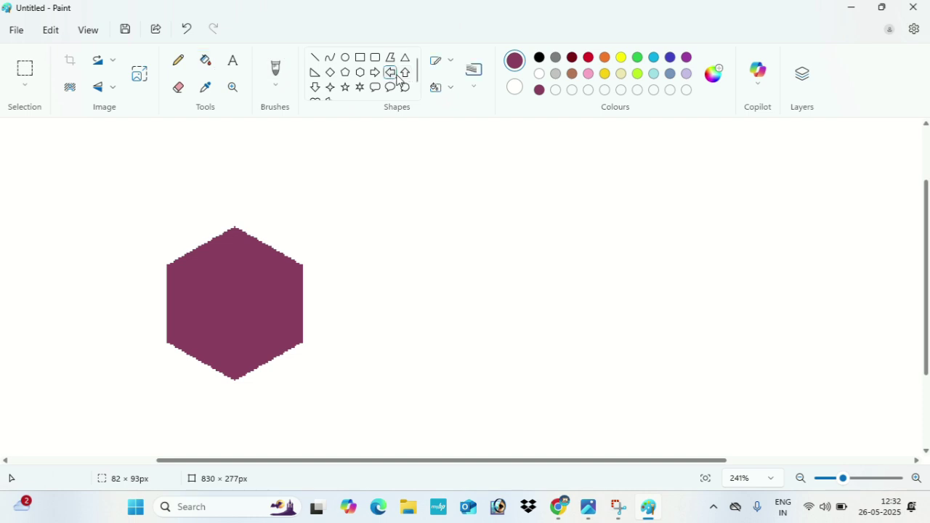
left_click(539, 57)
left_click_drag(536, 174, 780, 282)
left_click(608, 317)
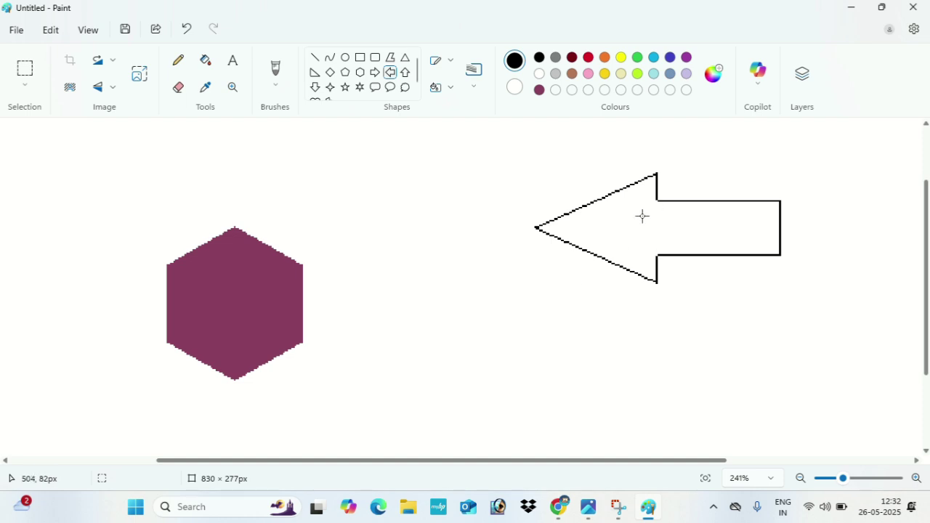
- Sample the hexagon's colour with the Colour picker and fill the arrow with it
left_click(714, 75)
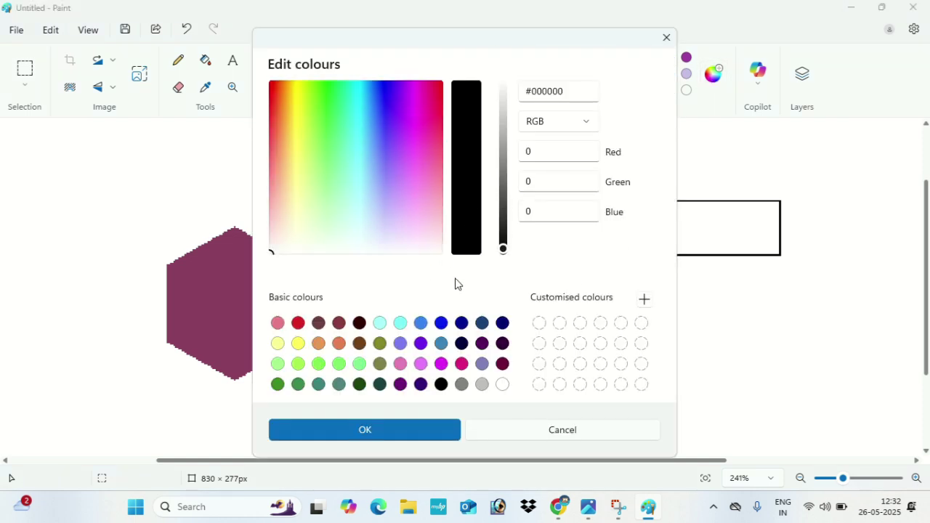
left_click(528, 435)
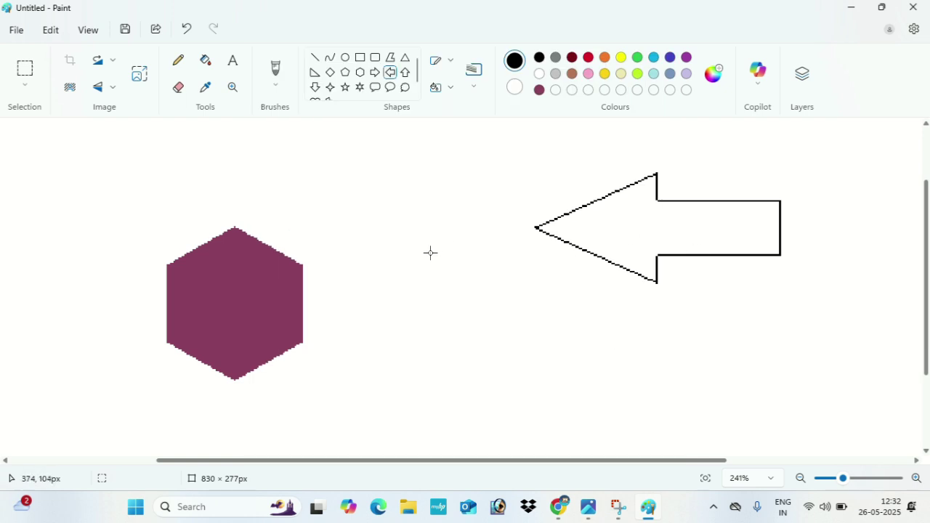
left_click(210, 93)
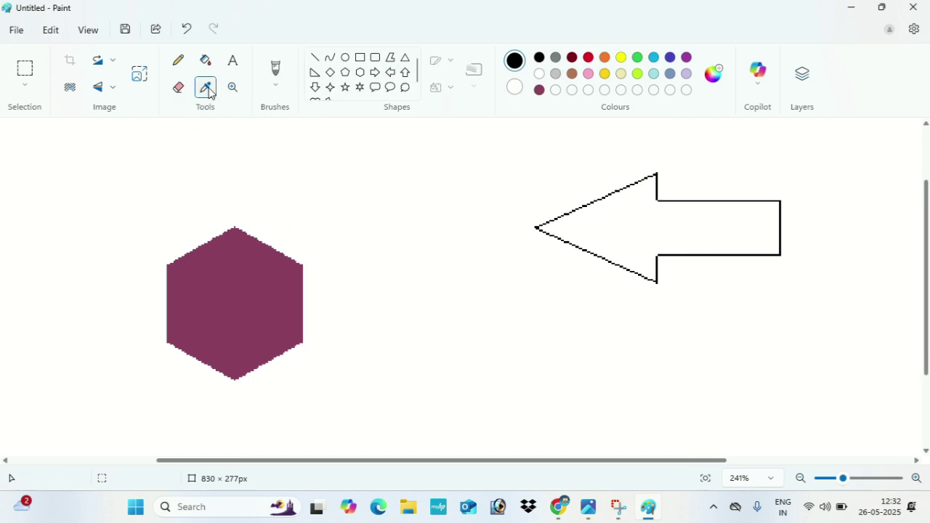
left_click(250, 286)
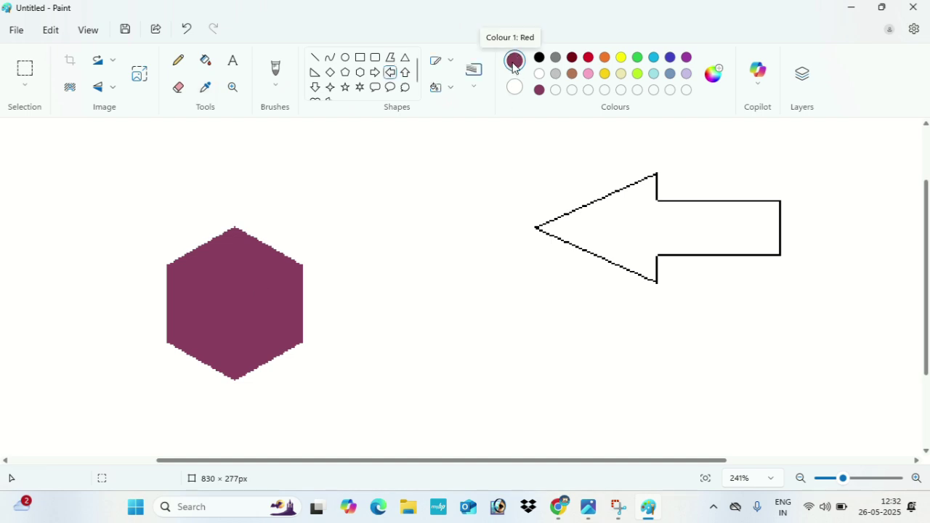
left_click(204, 66)
left_click(695, 220)
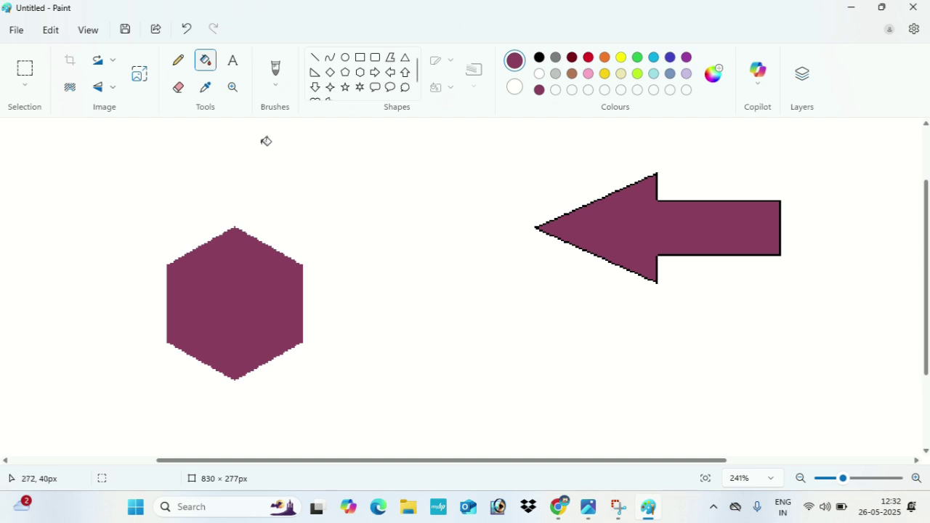
- Magnify the hexagon to examine its edges, and zoom back out until both shapes fit in view
left_click(232, 92)
left_click(234, 234)
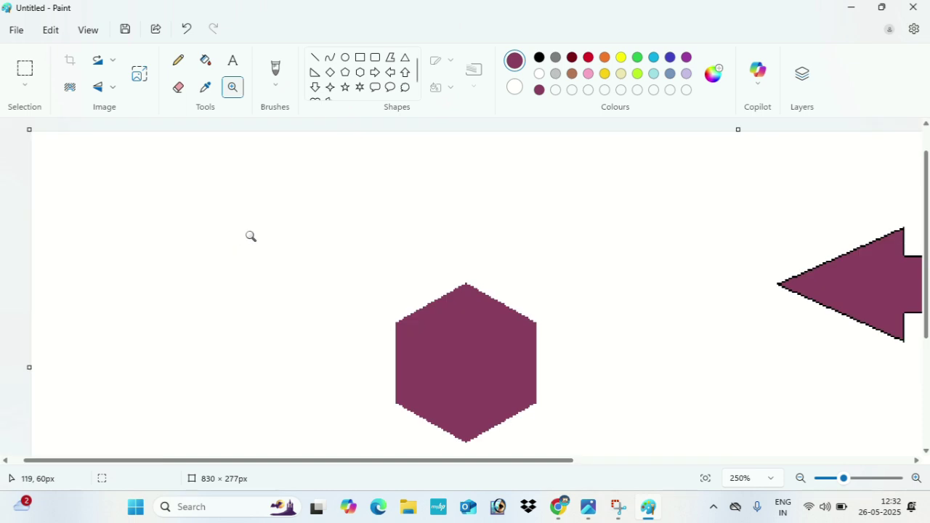
left_click(485, 297)
left_click(477, 297)
left_click(559, 284)
left_click(408, 297)
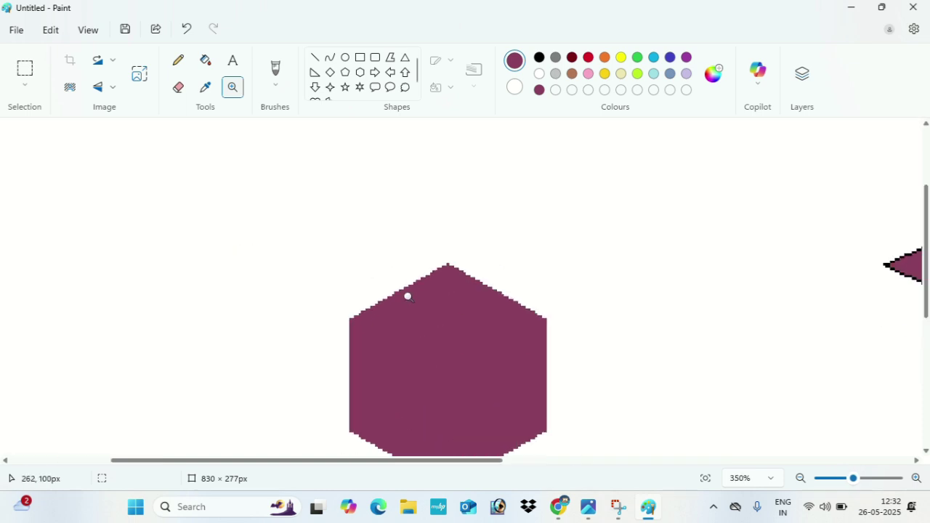
left_click(458, 278)
left_click(487, 313)
scroll(445, 278, "down", 5)
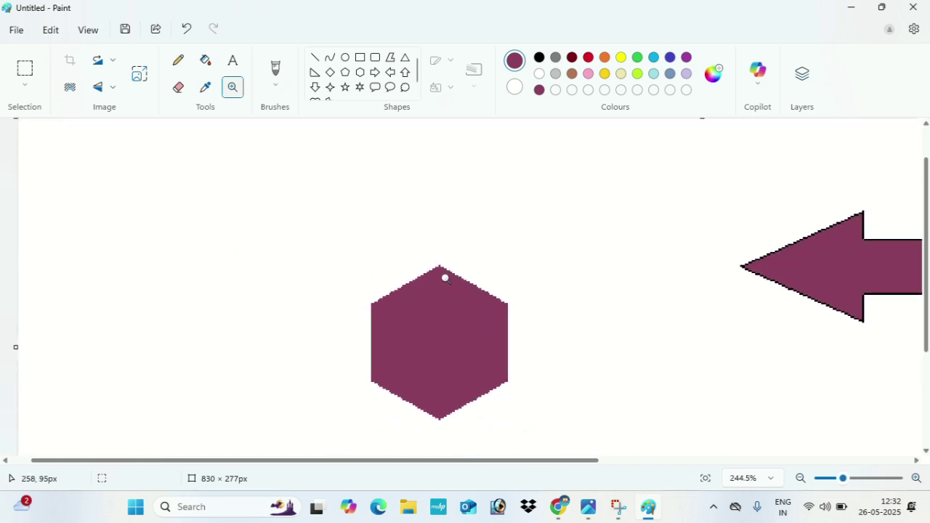
scroll(440, 280, "down", 4)
scroll(421, 280, "up", 3)
scroll(419, 280, "down", 1)
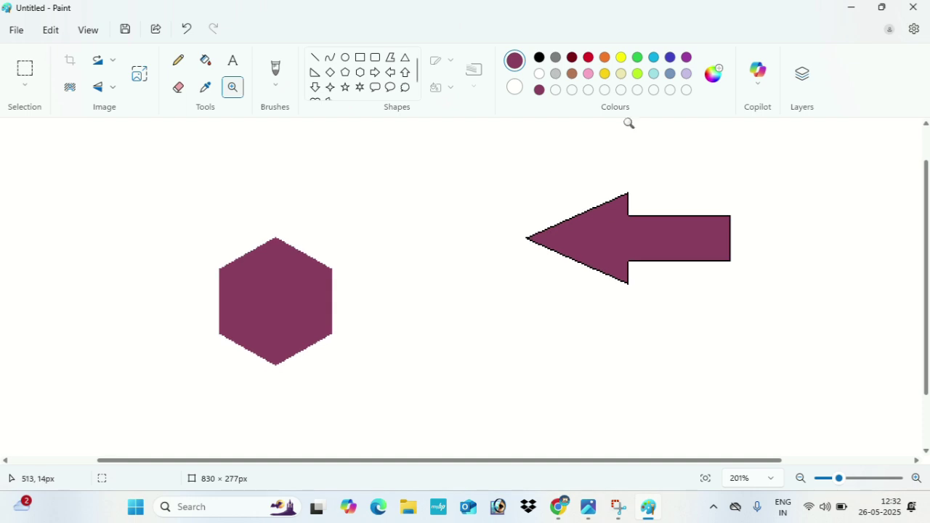
- Add the text "csbhchas" below the arrow in Century Schoolbook, size 20
left_click(233, 62)
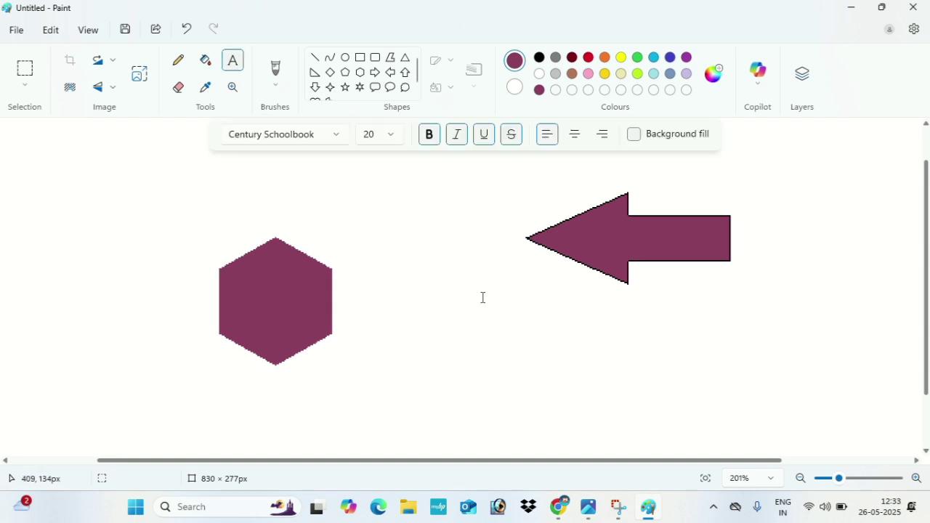
left_click(446, 294)
type("csbhchas")
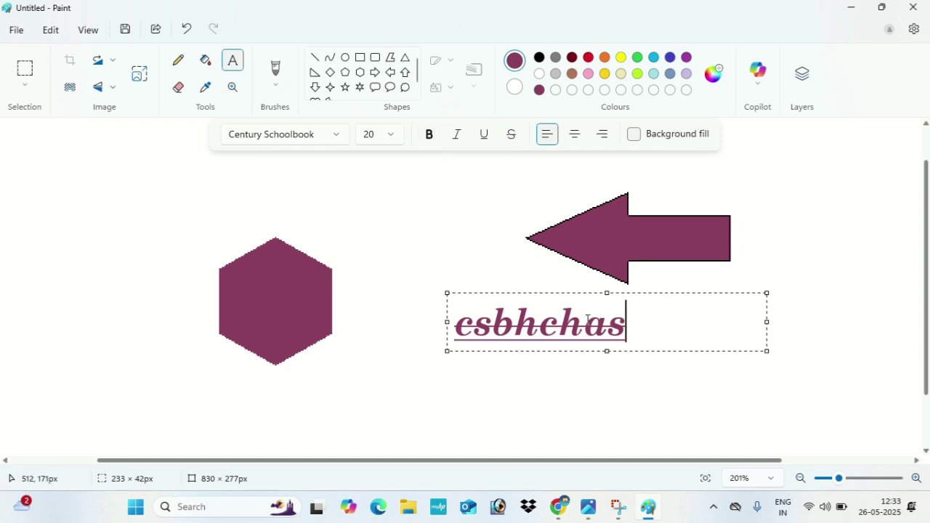
- Remove the strikethrough from the whole text "csbhchas" and keep it bold, italic and underlined
double_click(513, 321)
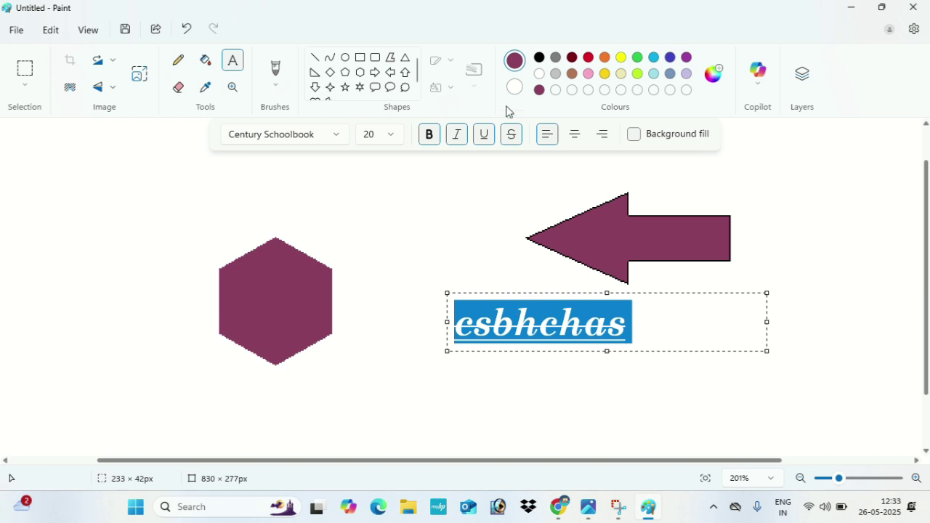
left_click(512, 132)
left_click(483, 134)
left_click(456, 135)
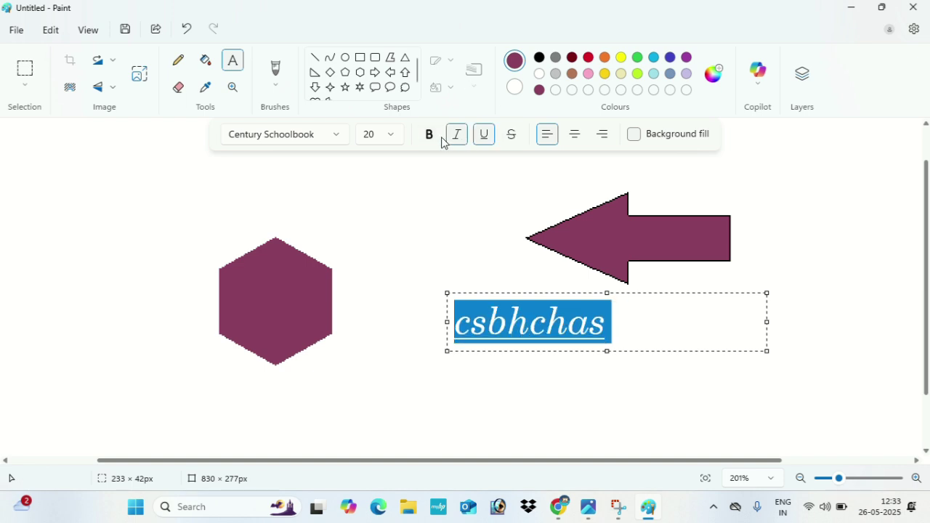
left_click(436, 138)
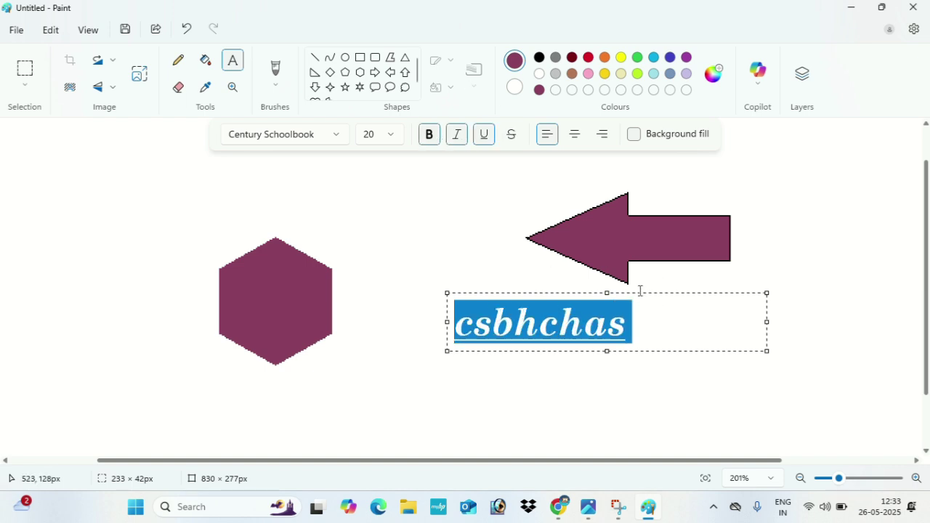
- Finish the text entry and undo all edits until the canvas is blank
left_click(436, 248)
key("ctrl+z")
key("ctrl+z")
key("ctrl+z")
key("ctrl+z")
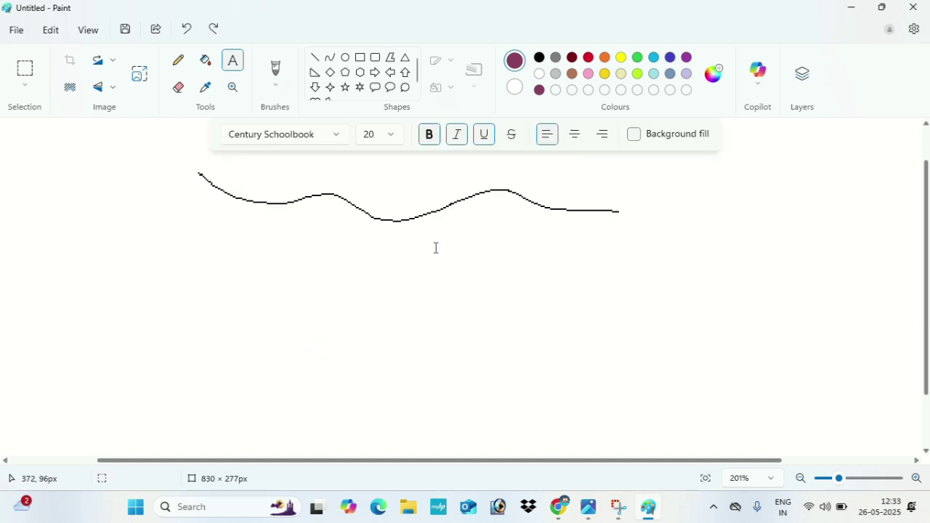
key("ctrl+z")
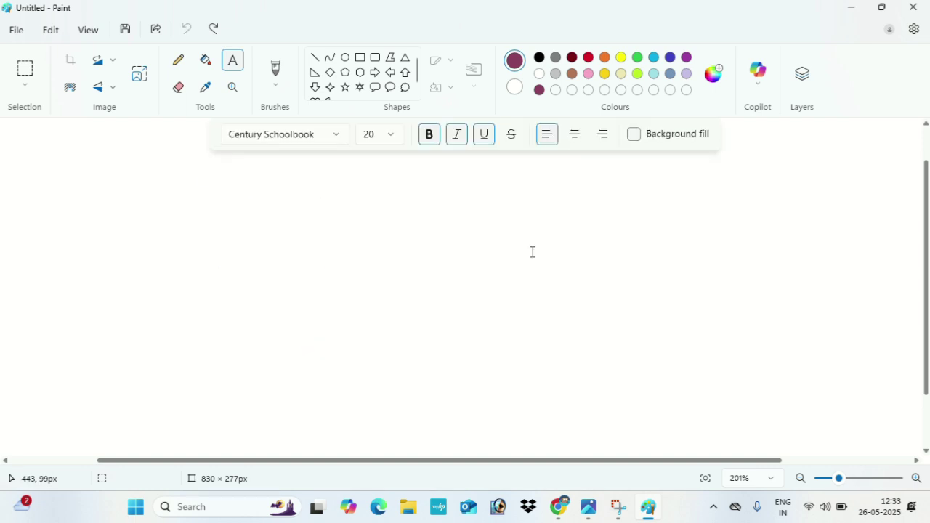
- Enlarge the blank canvas from its left and bottom edges to 847 × 352 px
scroll(465, 276, "down", 1)
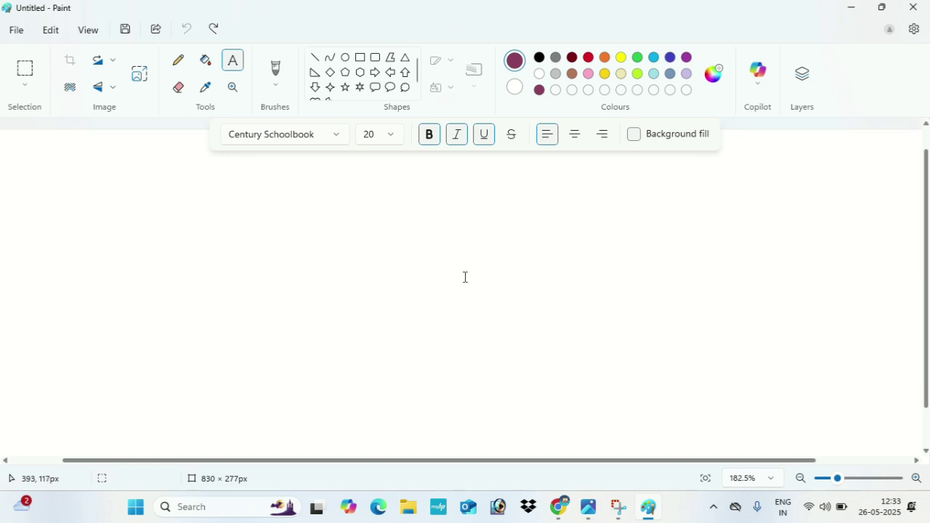
scroll(465, 276, "down", 1)
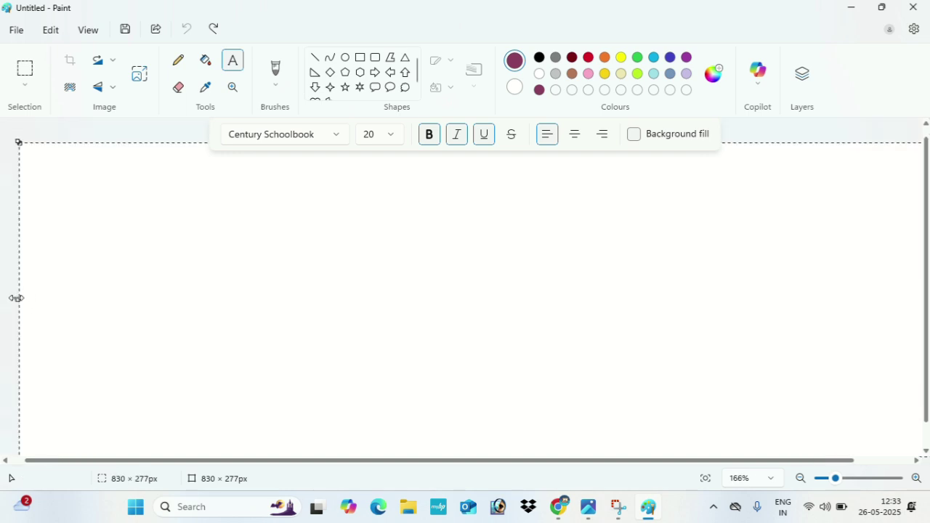
left_click_drag(17, 297, 3, 322)
scroll(391, 282, "down", 1)
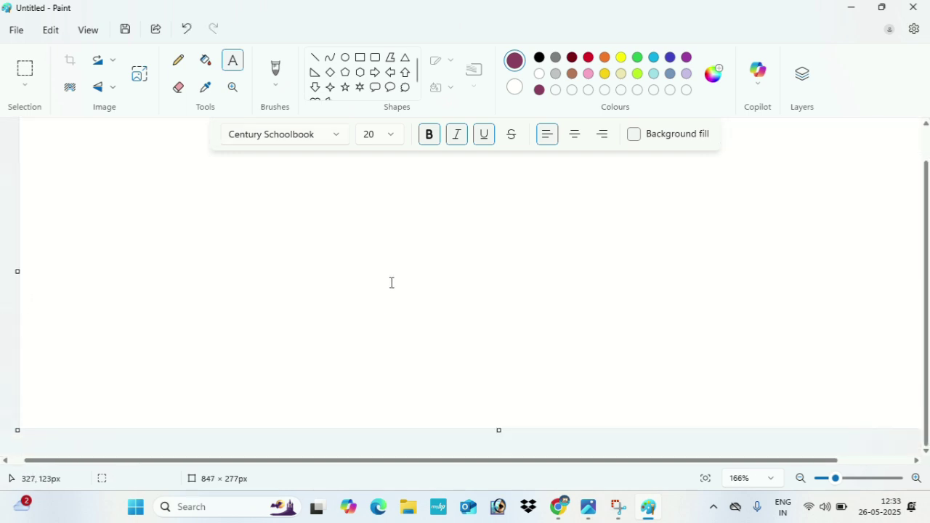
left_click_drag(499, 431, 488, 520)
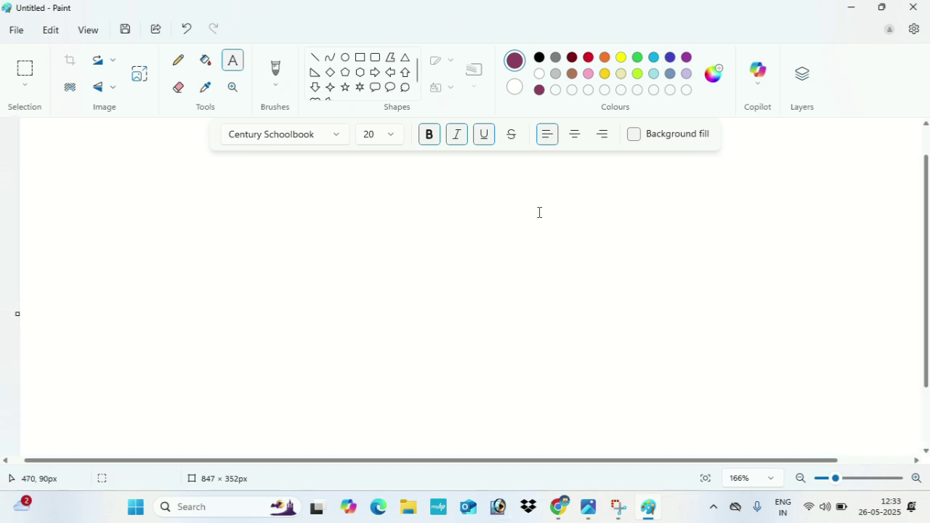
- Draw a black 1px rectangle about 135 × 32 px near the canvas's upper edge as the flag's top band
left_click(362, 60)
left_click(482, 81)
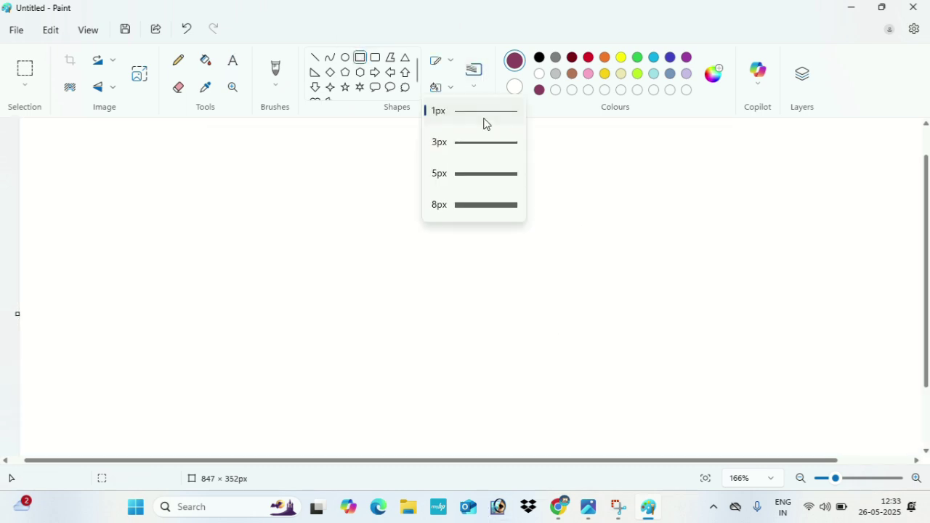
left_click(485, 124)
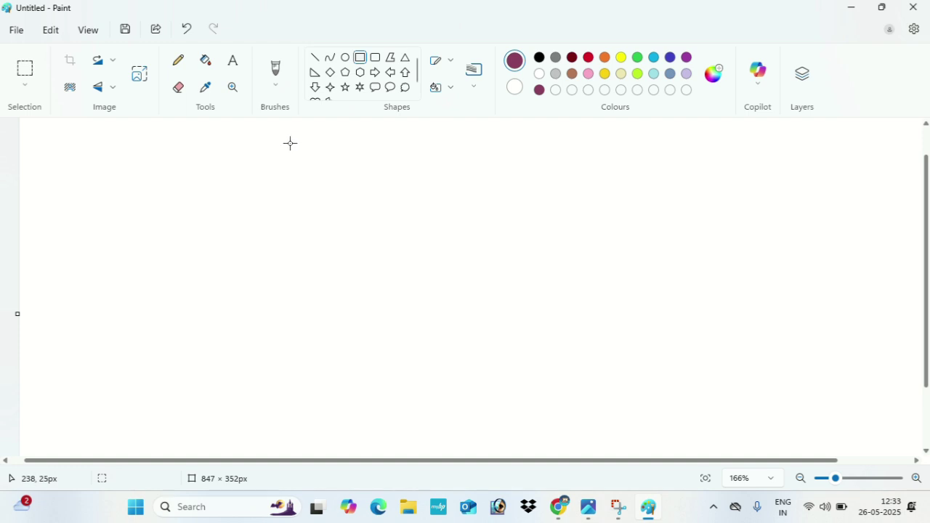
left_click_drag(290, 140, 442, 175)
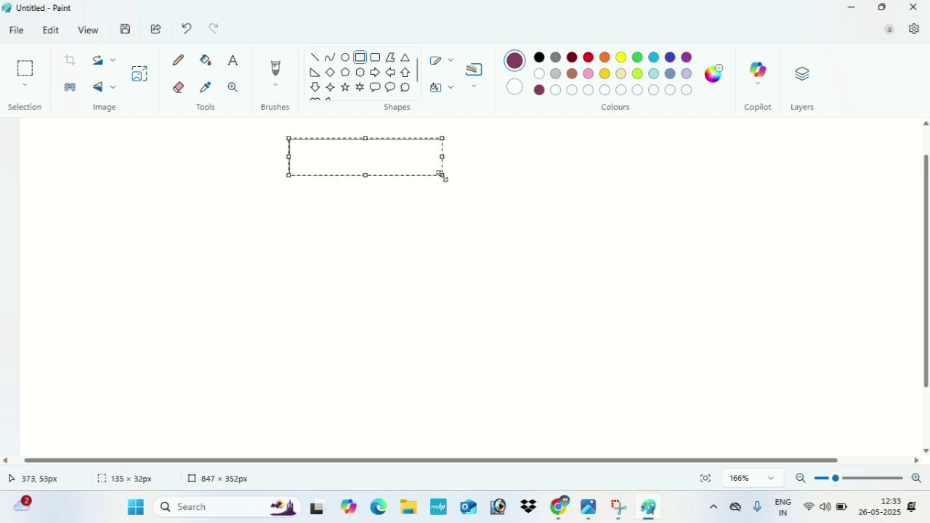
left_click(539, 57)
left_click(372, 218)
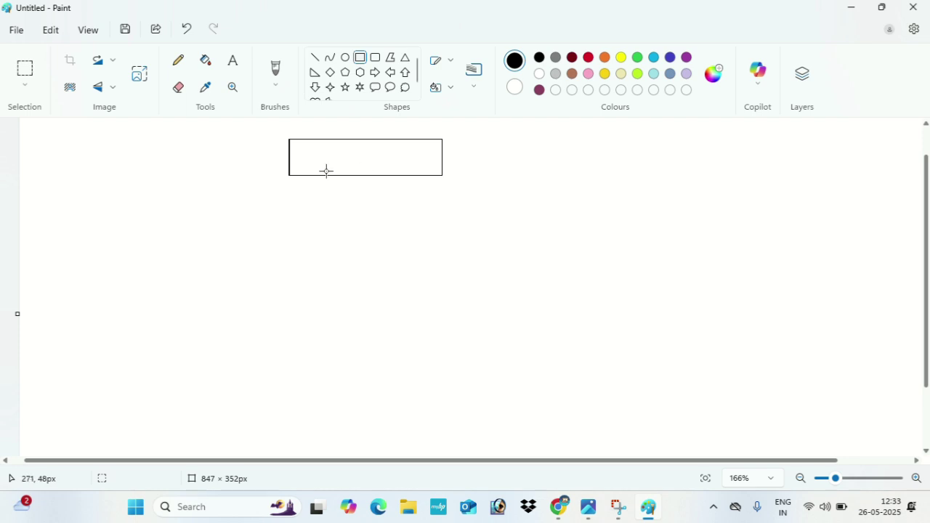
- Draw the flag's middle and lower bands directly beneath as rectangles about 136 × 28 px and 136 × 34 px
left_click_drag(288, 175, 442, 208)
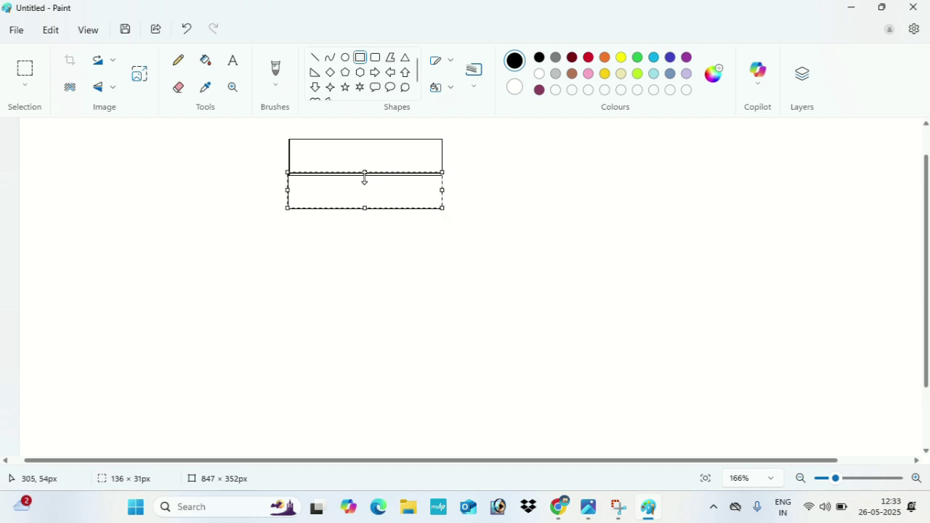
left_click_drag(366, 172, 368, 176)
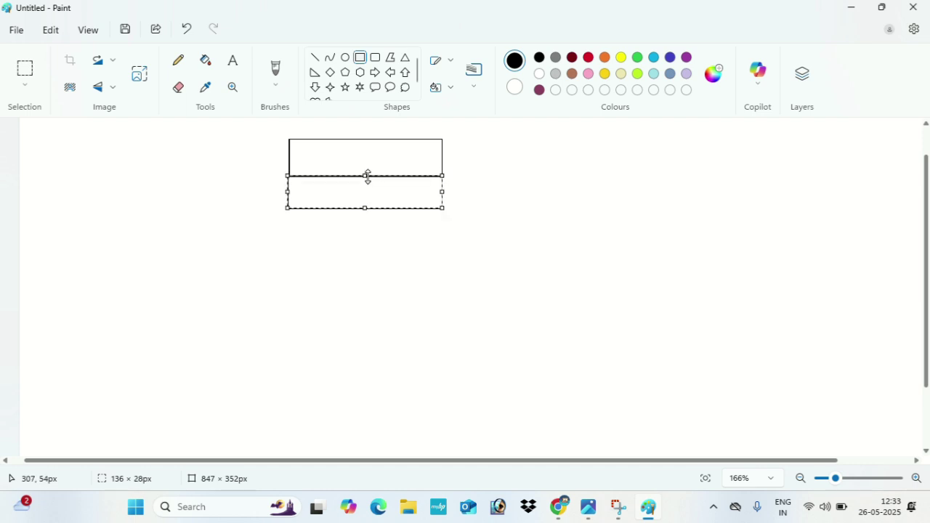
left_click(492, 241)
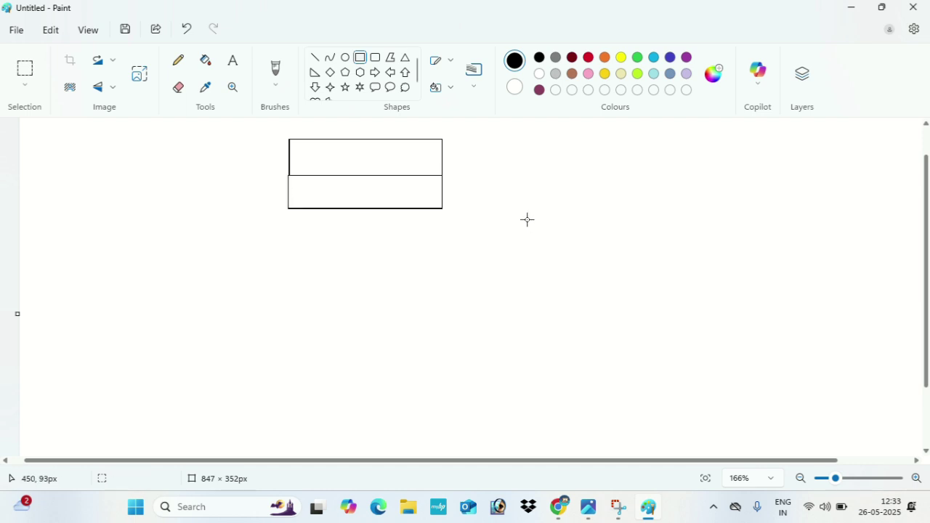
left_click_drag(288, 208, 443, 248)
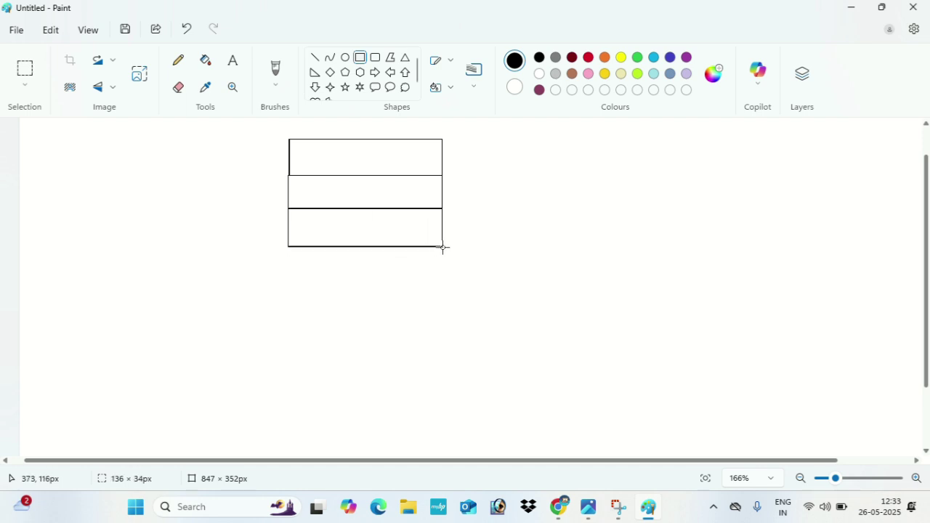
left_click(250, 145)
- Draw a tall narrow pole along the flag's left edge and two stacked base blocks about 156 × 42 px and 249 × 47 px
left_click_drag(289, 138, 279, 388)
scroll(379, 311, "down", 1)
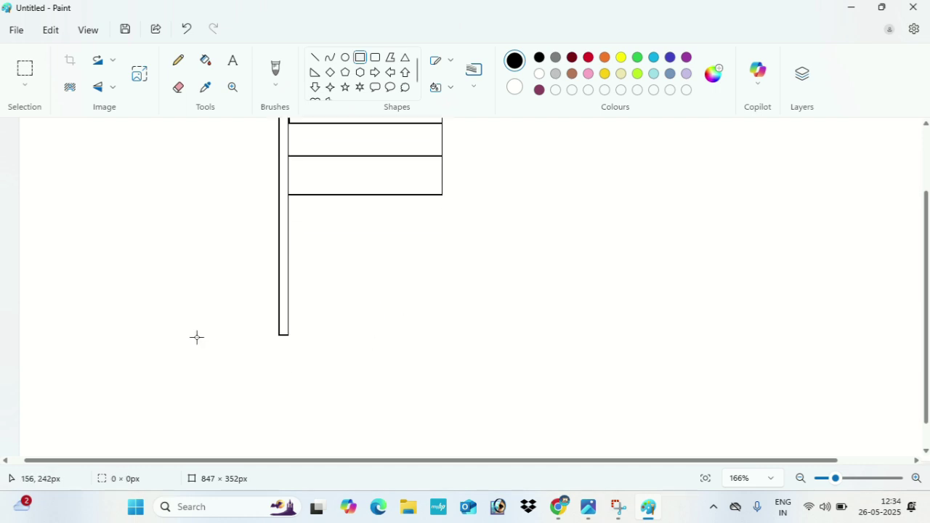
left_click_drag(197, 337, 374, 383)
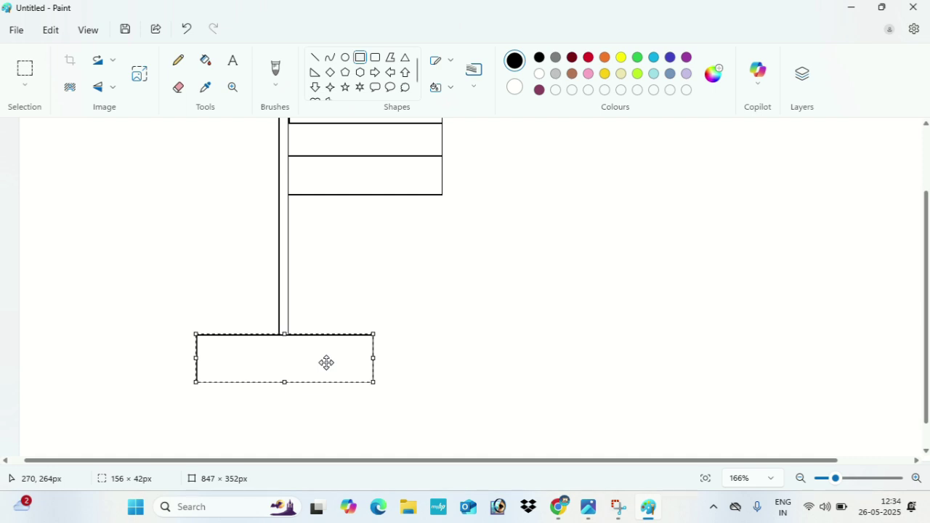
left_click(156, 412)
left_click_drag(142, 382, 426, 438)
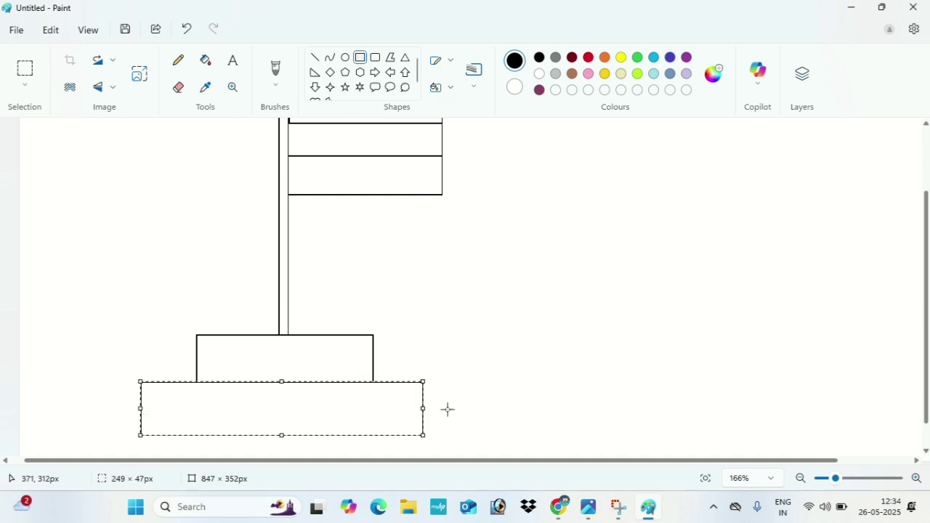
left_click(494, 332)
- Draw a circle in the centre of the flag's middle band, spanning the band's height
scroll(522, 324, "up", 2)
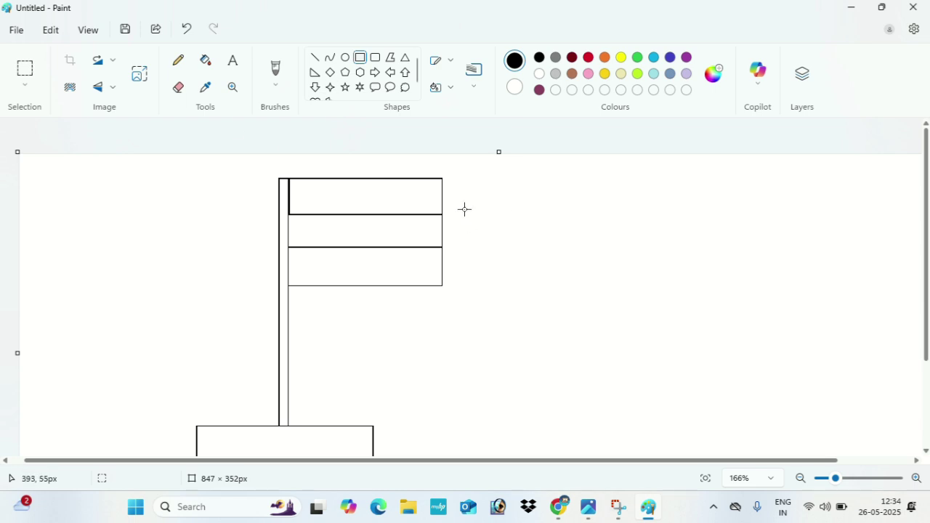
left_click(346, 58)
mouse_move(356, 215)
left_mouse_down()
mouse_move(383, 224)
mouse_move(391, 249)
mouse_move(367, 227)
left_mouse_up()
left_click(469, 240)
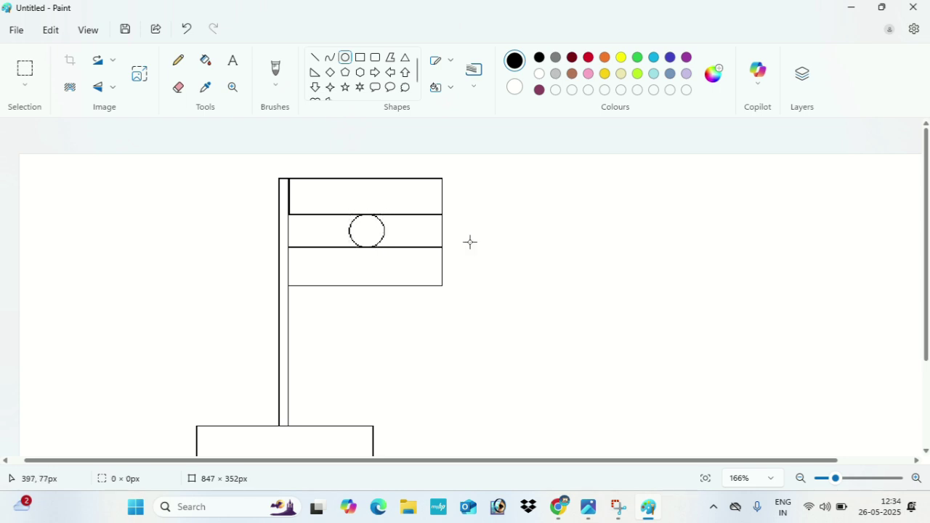
- Draw straight lines across the circle to form the spokes of a wheel
left_click(314, 57)
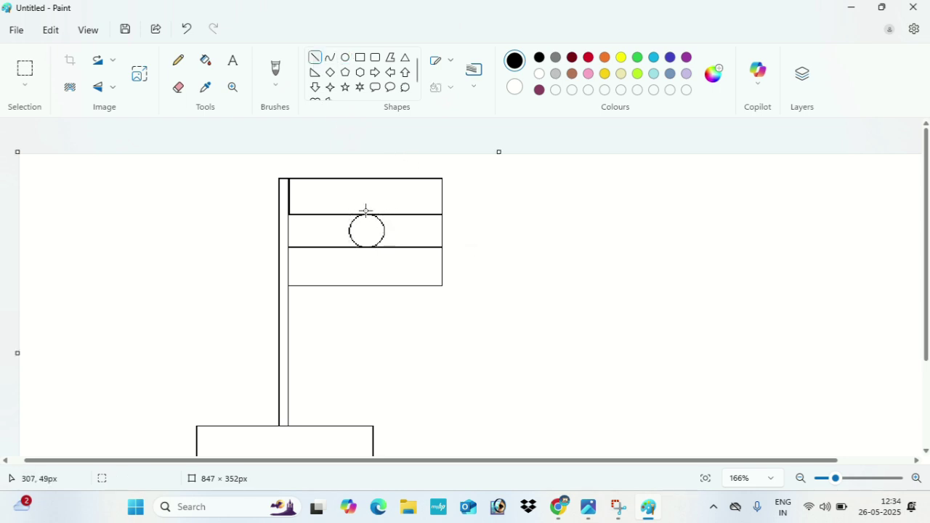
left_click_drag(366, 212, 368, 249)
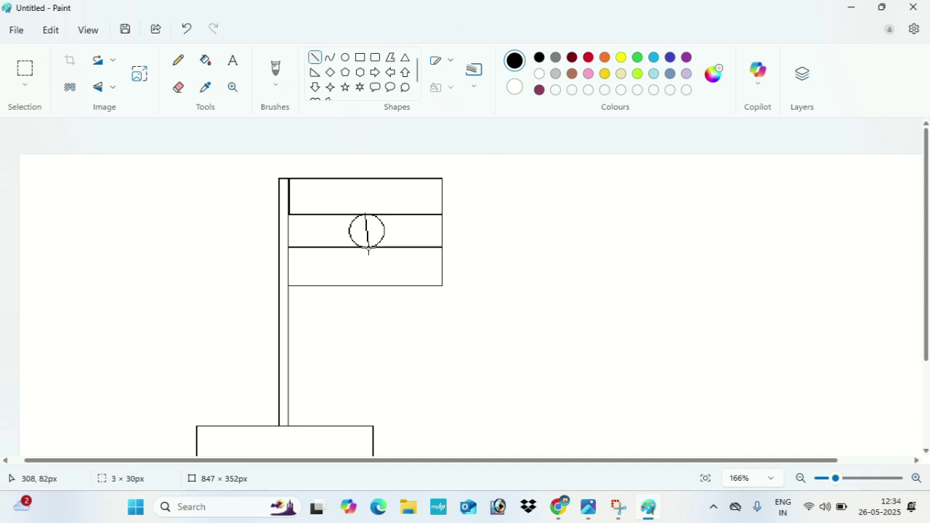
mouse_move(348, 229)
left_mouse_down()
mouse_move(384, 229)
mouse_move(366, 230)
mouse_move(379, 217)
mouse_move(366, 230)
mouse_move(379, 240)
left_mouse_up()
left_click(356, 239)
left_click(489, 246)
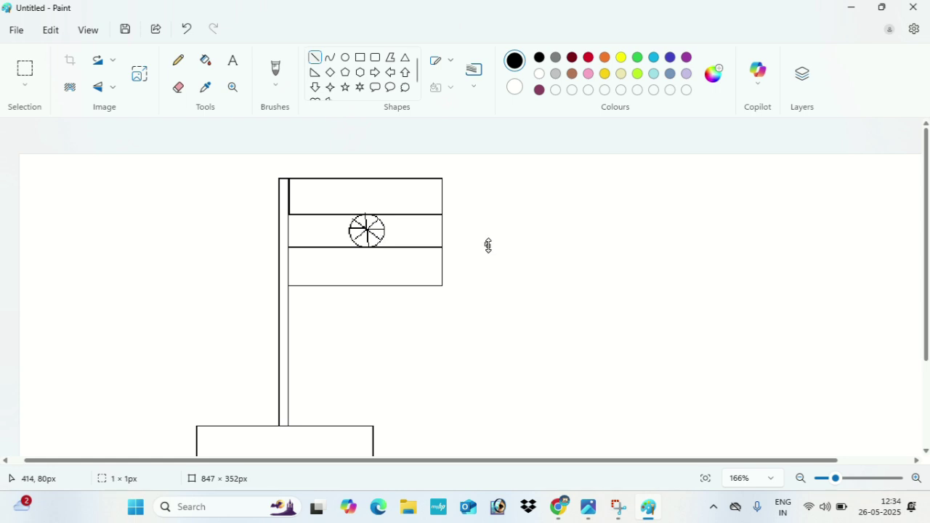
- Fill the flag's top band with orange and its bottom band with green
left_click(605, 58)
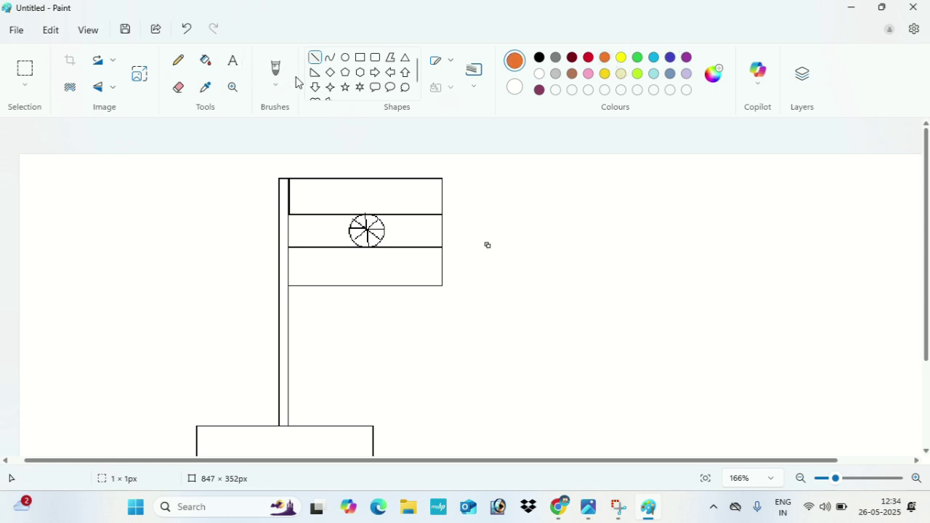
left_click(207, 65)
left_click(392, 192)
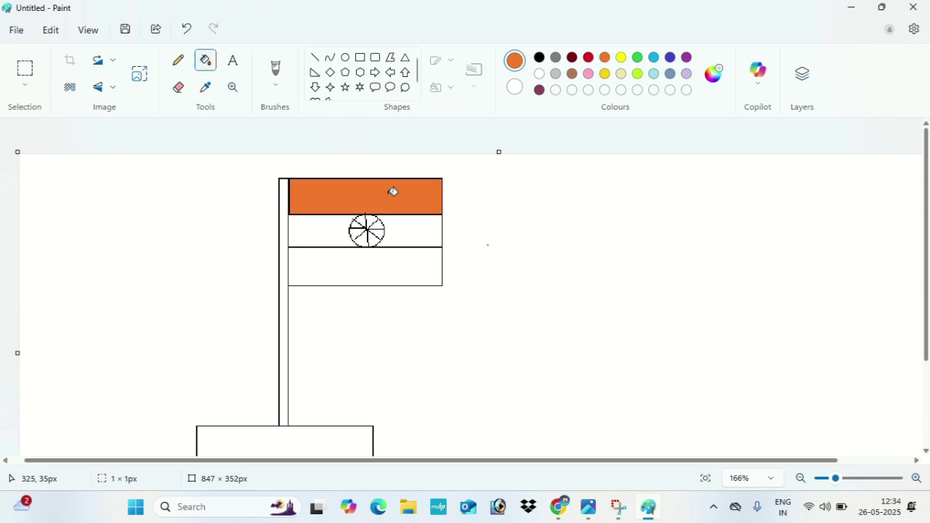
left_click(637, 58)
left_click(410, 268)
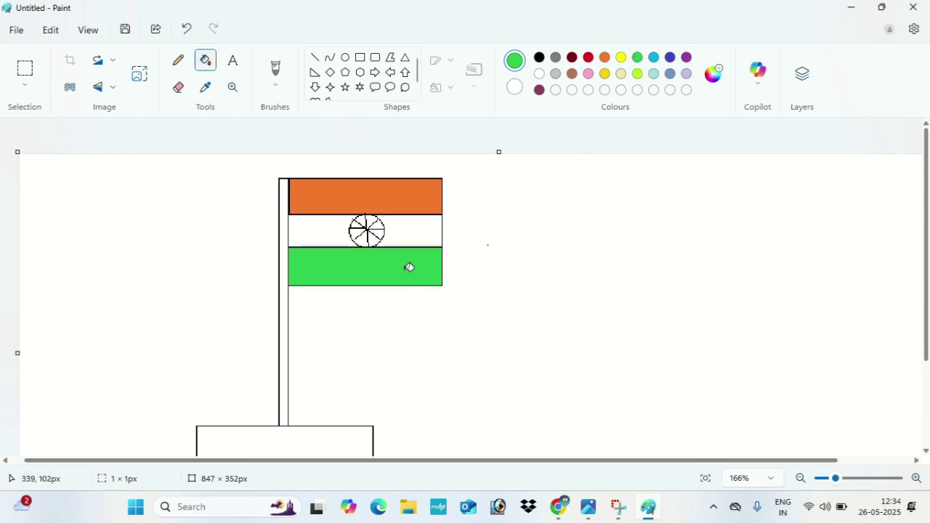
- Fill all segments between the wheel's spokes with indigo
left_click(670, 57)
left_click(378, 225)
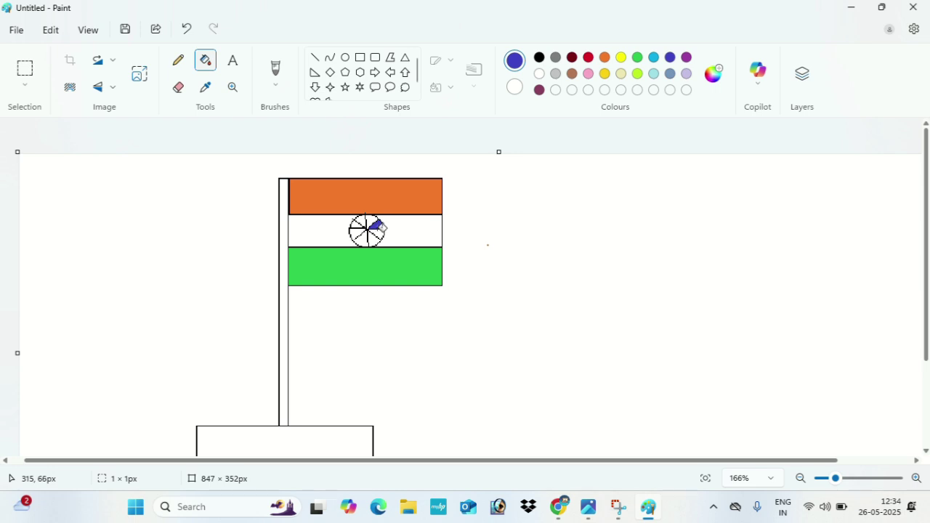
left_click(380, 228)
left_click(380, 239)
left_click(373, 237)
left_click(372, 237)
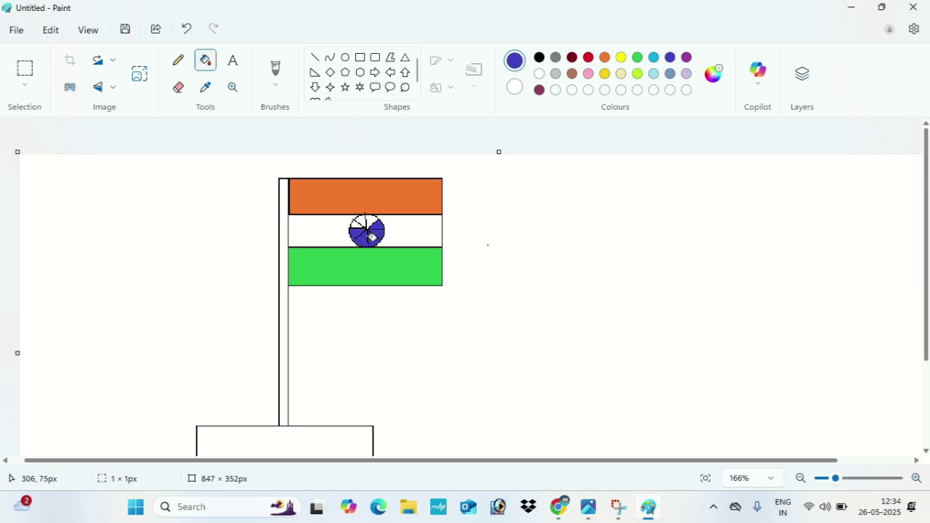
left_click(366, 223)
left_click(367, 221)
left_click(369, 219)
- Fill the flagpole with brown and both base blocks with dark grey
left_click(573, 75)
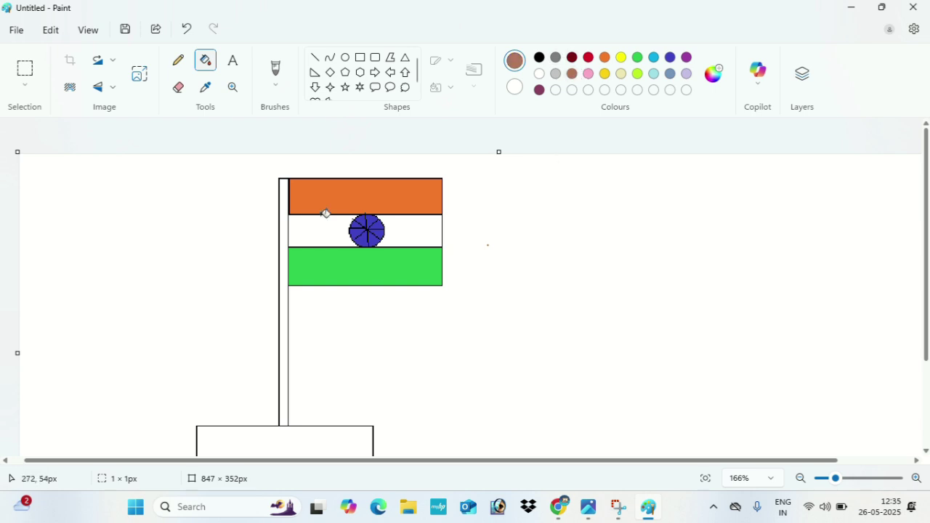
left_click(288, 207)
scroll(627, 199, "down", 2)
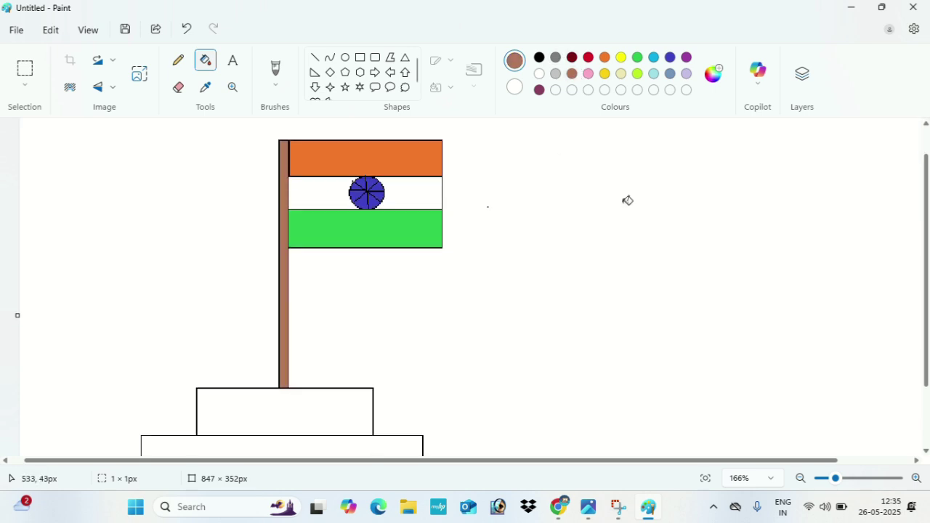
left_click(556, 58)
left_click(332, 385)
left_click(351, 444)
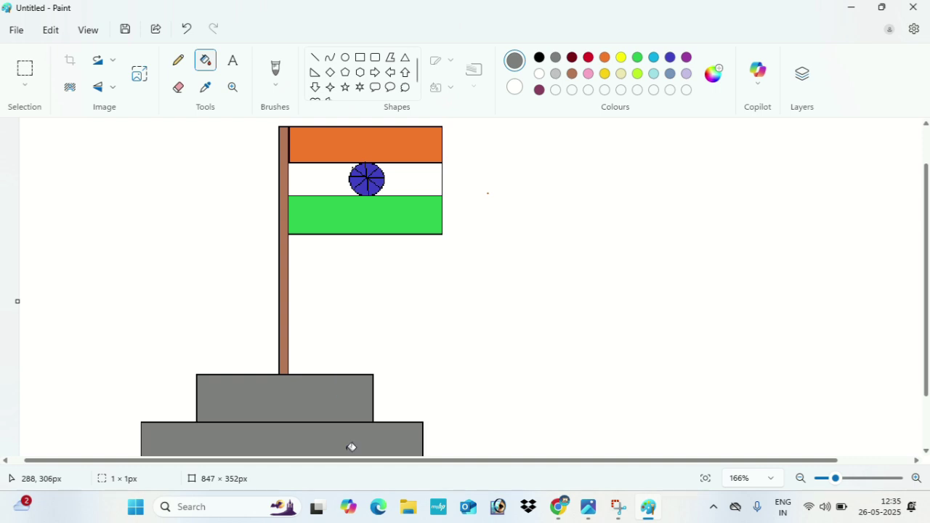
scroll(501, 348, "up", 1)
scroll(519, 342, "down", 3)
scroll(518, 342, "up", 3)
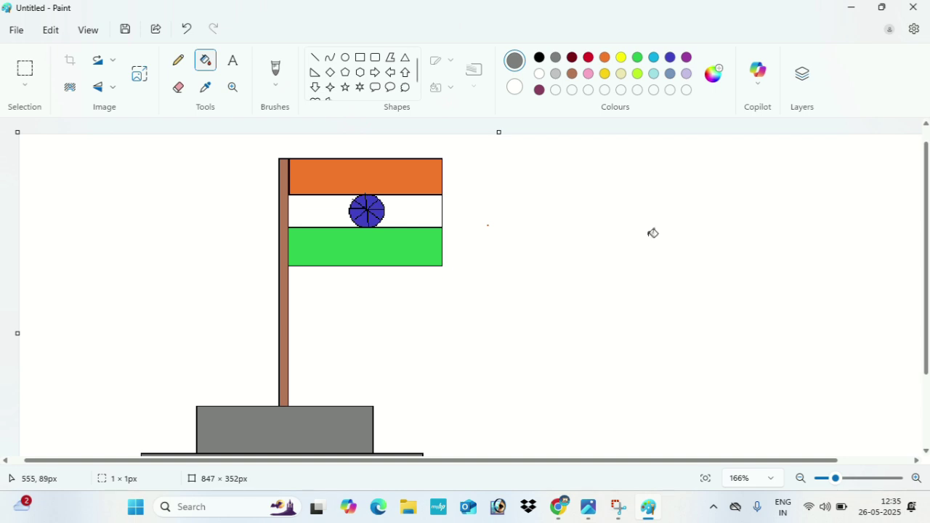
- Undo the fills and shapes of the whole flag drawing until the canvas is blank
key("ctrl+z")
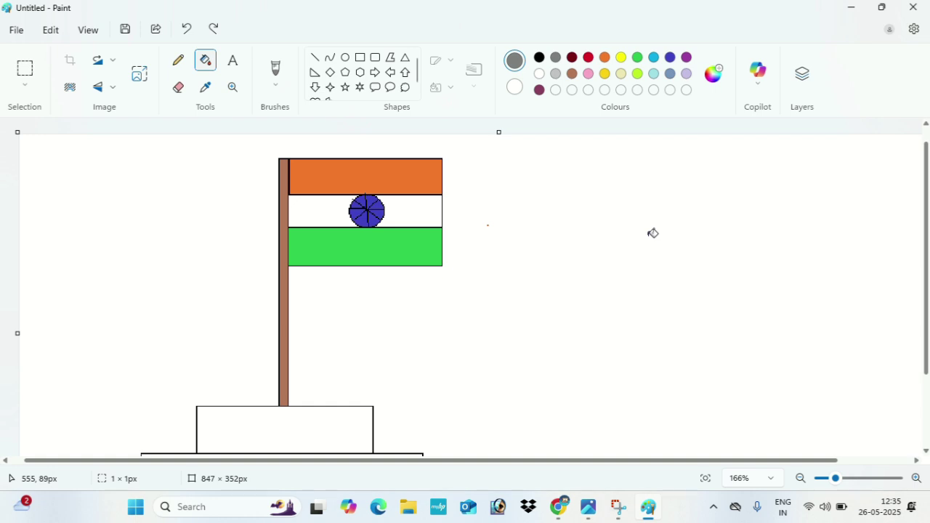
key("ctrl+z")
key("ctrl+z")
key("ctrl+z")
key("ctrl+z")
key("ctrl+z")
key("ctrl+z")
key("ctrl+z")
key("ctrl+z")
key("ctrl+z")
key("ctrl+z")
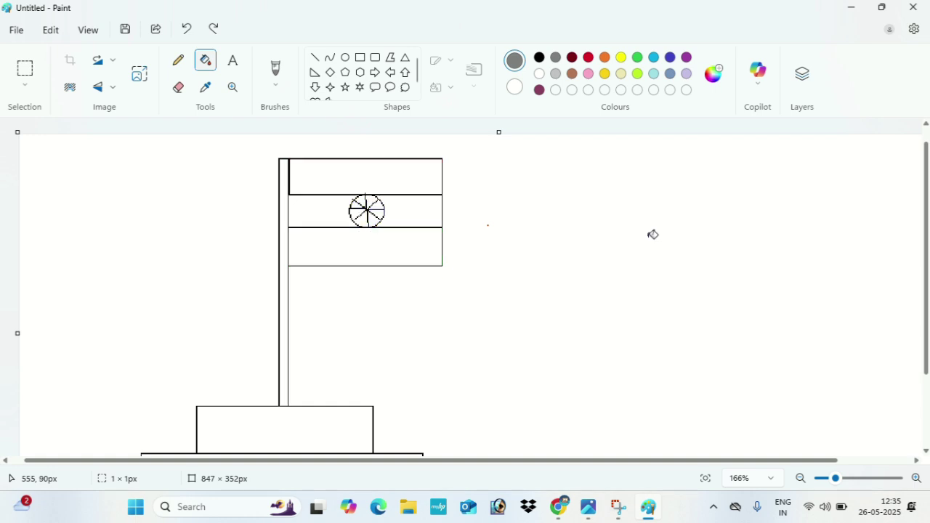
key("ctrl+z")
key("ctrl+z")
key("ctrl+z")
key("ctrl+z")
key("ctrl+z")
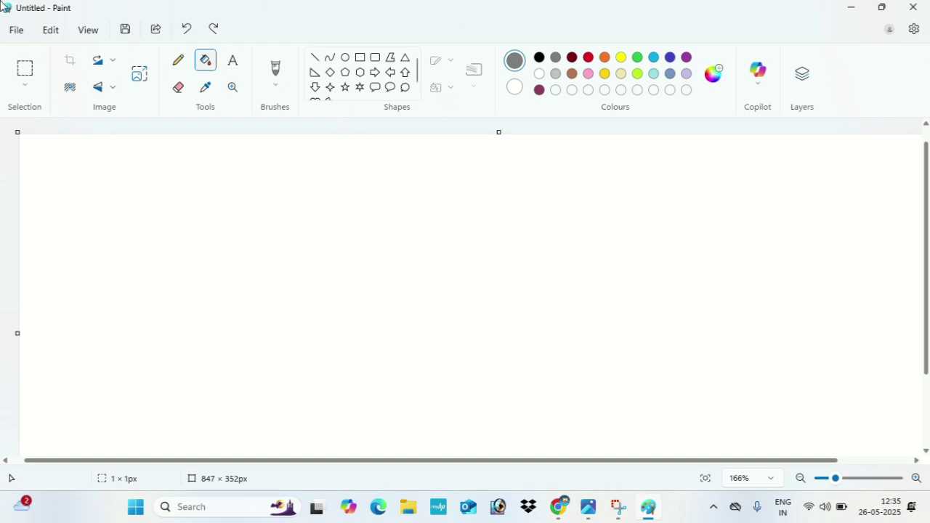
- Try the Curve tool with a black vertical line about 120 px long bent into an S-shape, and undo it
left_click(329, 59)
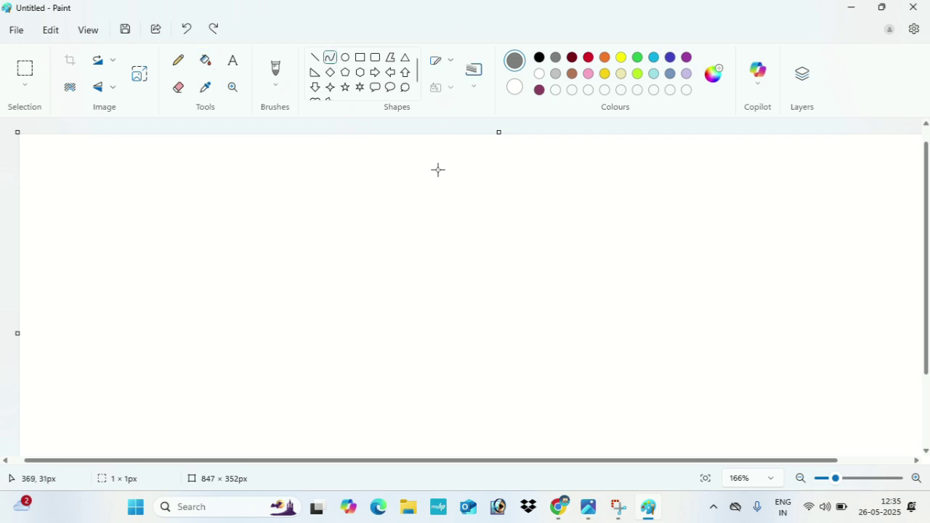
mouse_move(438, 170)
left_mouse_down()
mouse_move(450, 297)
mouse_move(438, 307)
left_mouse_up()
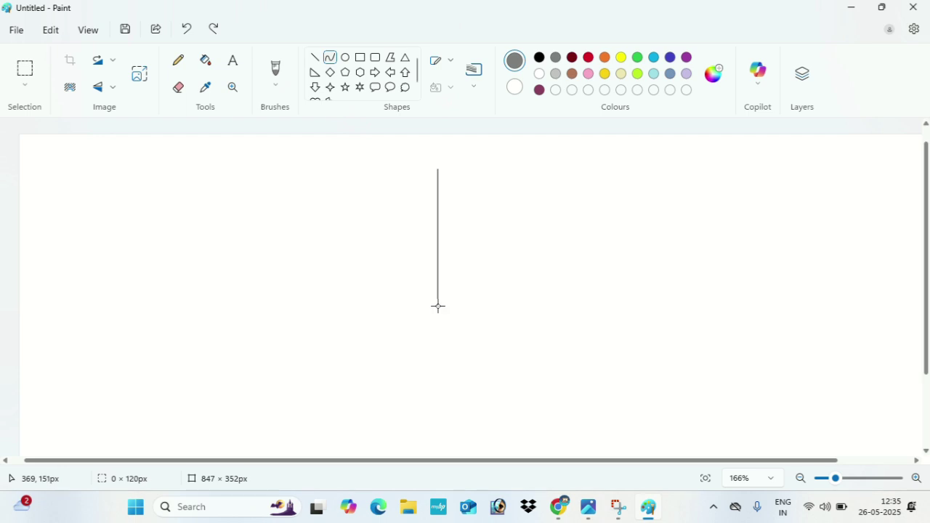
left_click(539, 58)
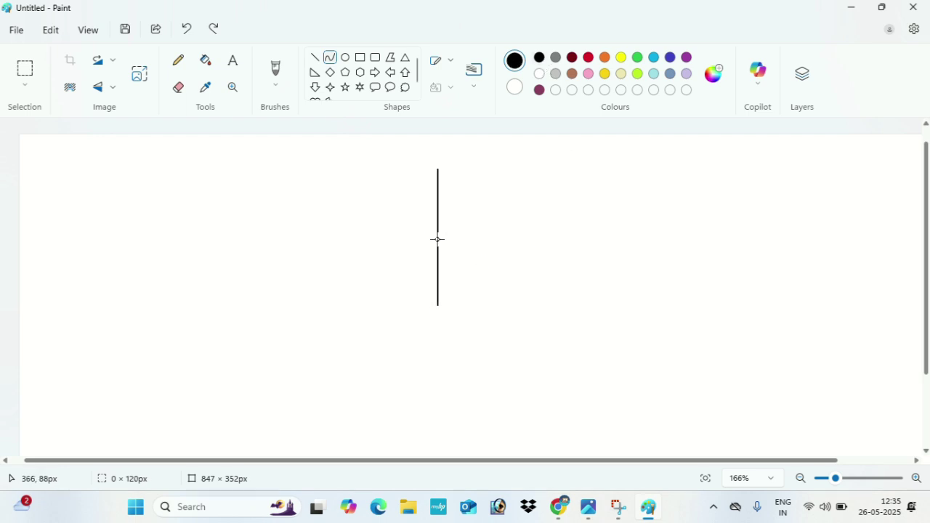
left_click_drag(438, 239, 388, 255)
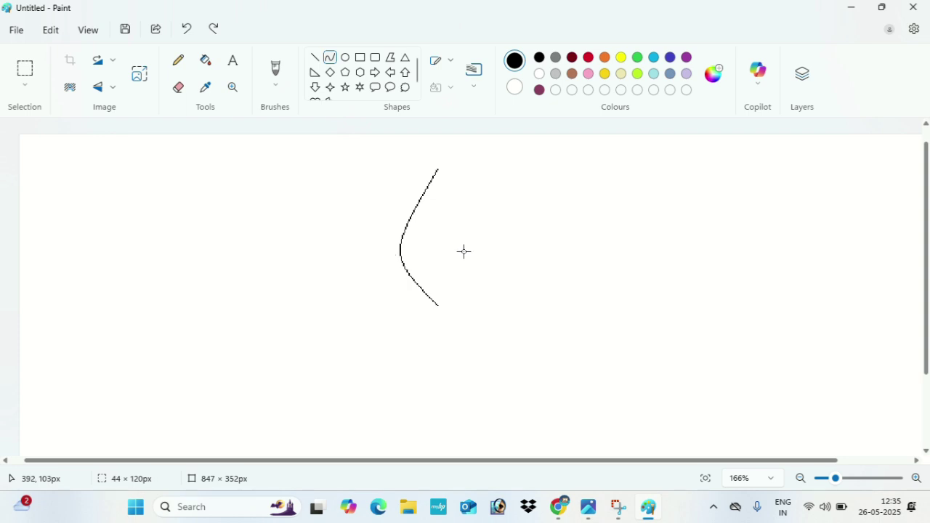
left_click_drag(468, 251, 621, 210)
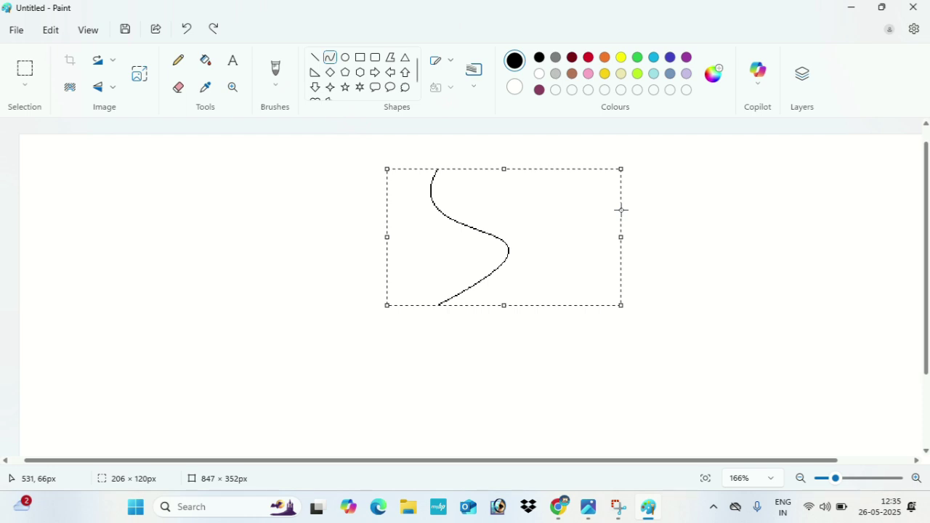
key("ctrl+z")
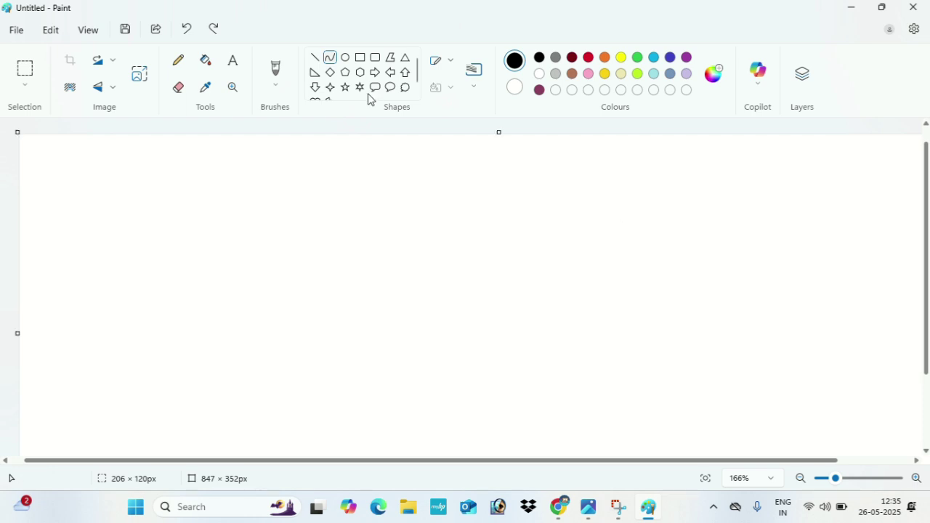
- Set the line thickness to 1px and draw a vertical curve about 37 × 134 px bowed to the left as half of a central petal
left_click(475, 81)
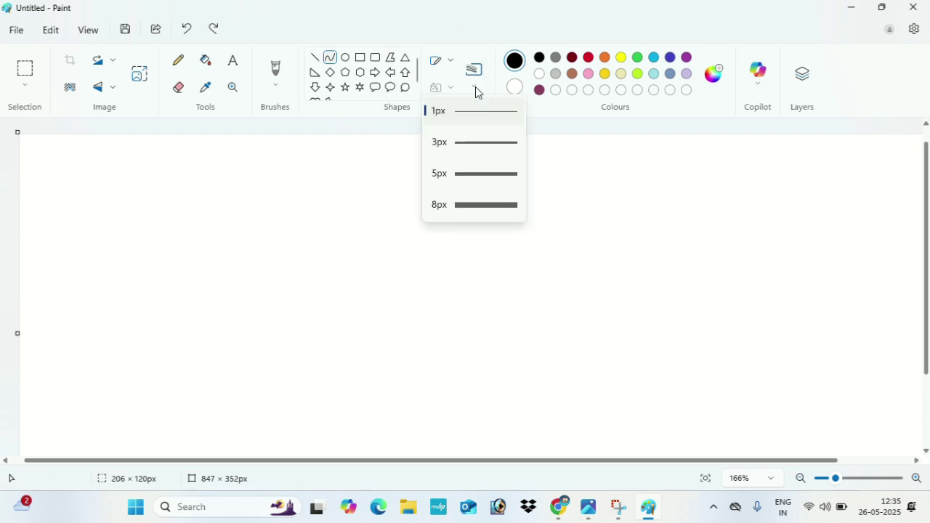
left_click(485, 117)
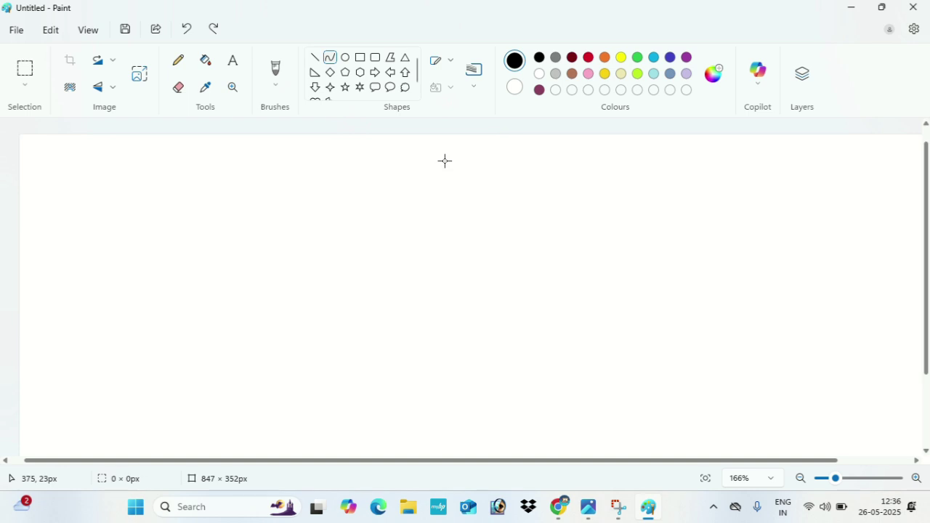
left_click_drag(443, 160, 446, 312)
left_click_drag(444, 237, 404, 252)
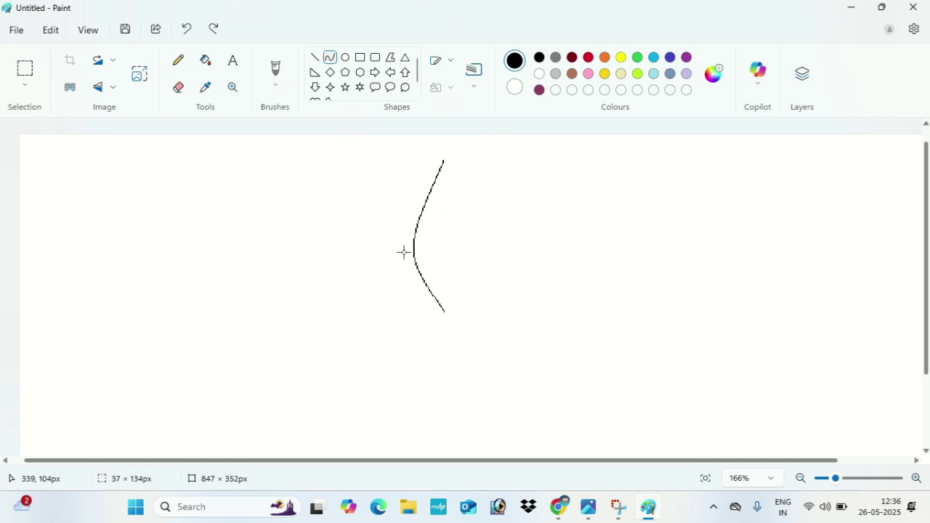
left_click(346, 61)
left_click(330, 58)
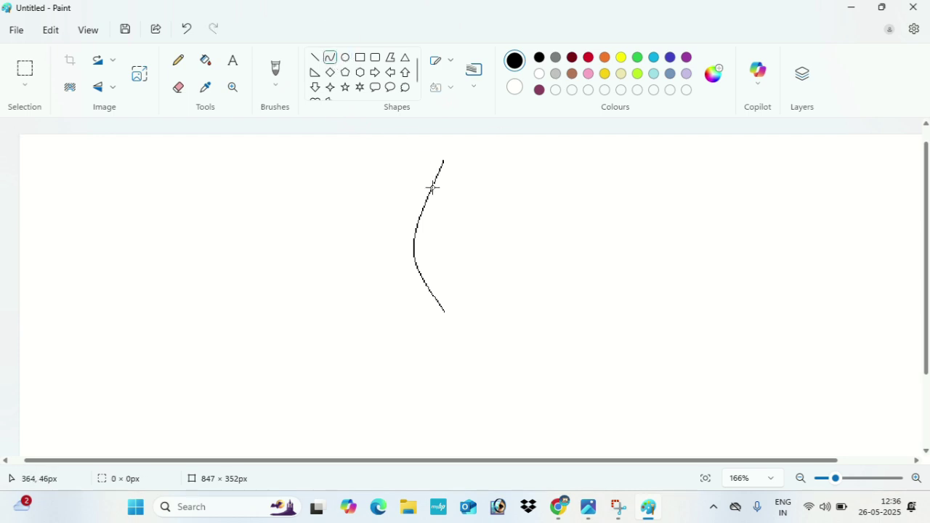
- Draw the adjoining left petal with an arched top about 41 px wide and a bowed outer side ending at the central petal's base
left_click_drag(432, 187, 414, 169)
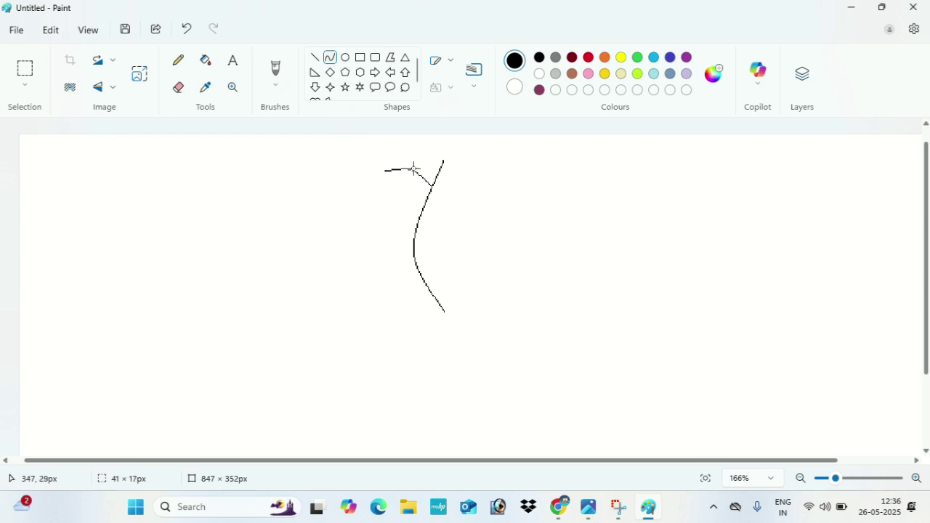
left_click(360, 57)
left_click(331, 61)
left_click_drag(385, 173, 445, 311)
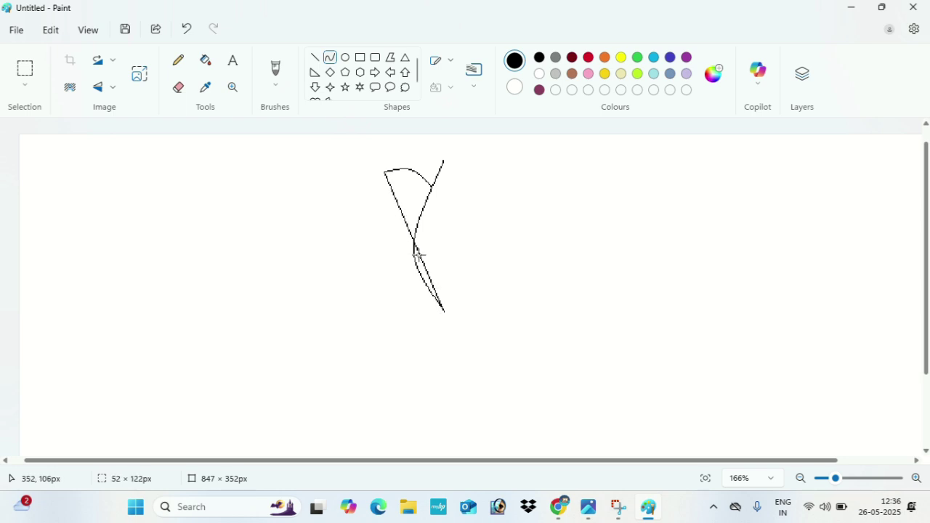
left_click_drag(417, 247, 380, 283)
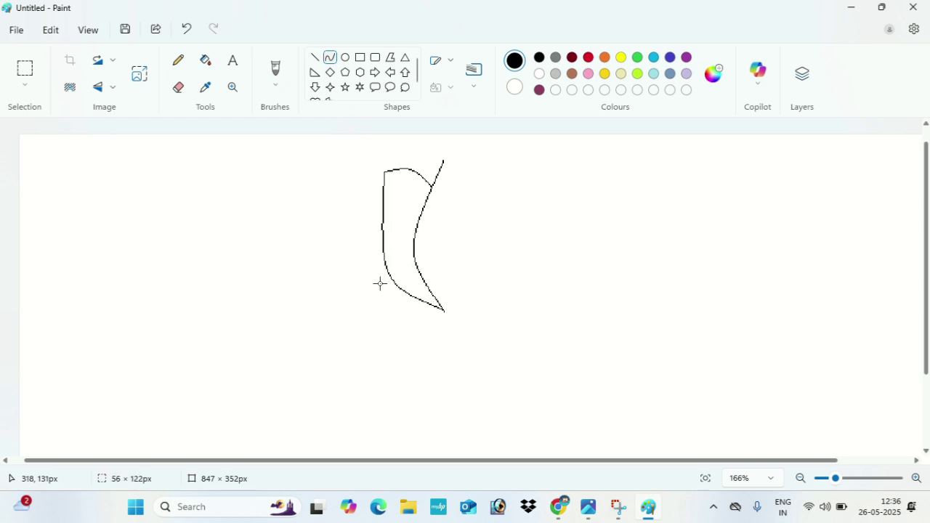
- Draw a second side petal further left with an arched top about 51 × 22 px and an outer curve ending at the shared base point
left_click(333, 59)
left_click(383, 191)
mouse_move(383, 191)
left_mouse_down()
mouse_move(326, 173)
mouse_move(356, 167)
left_mouse_up()
left_click(375, 57)
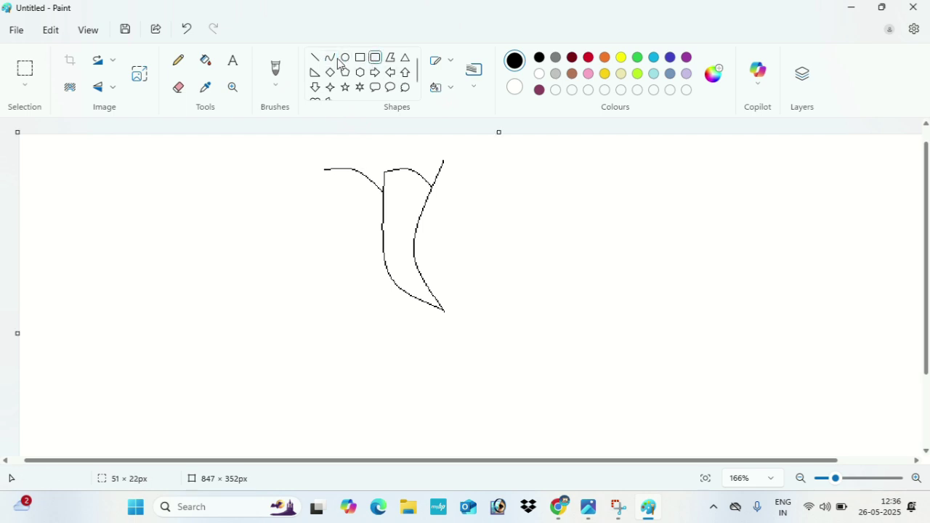
left_click(328, 58)
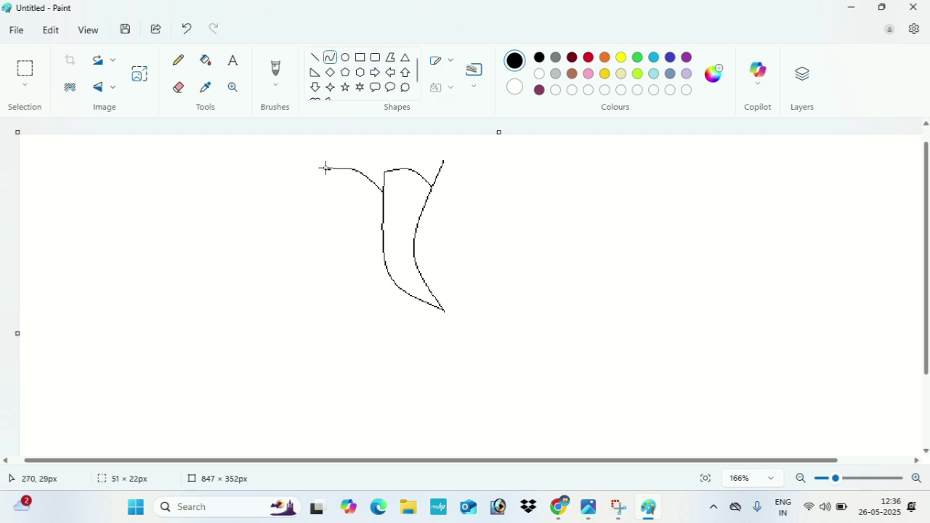
left_click_drag(324, 169, 445, 310)
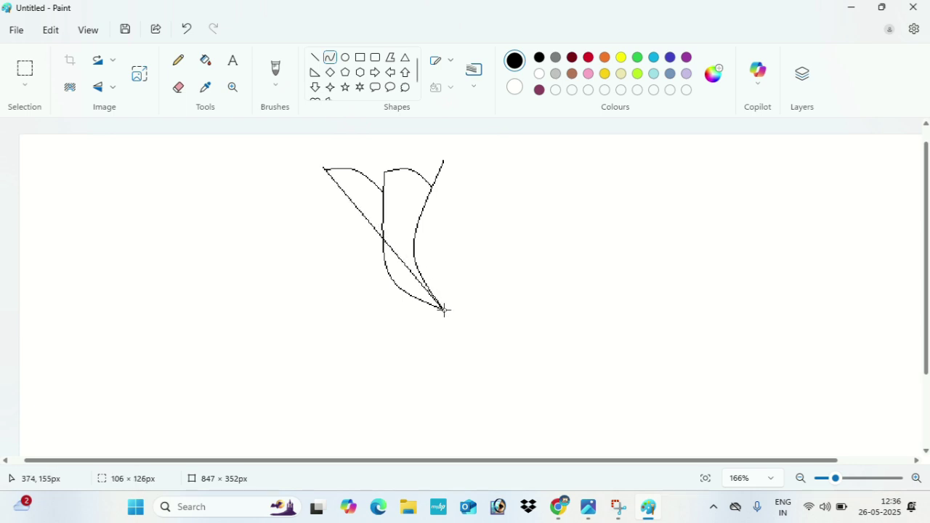
left_click_drag(400, 261, 341, 284)
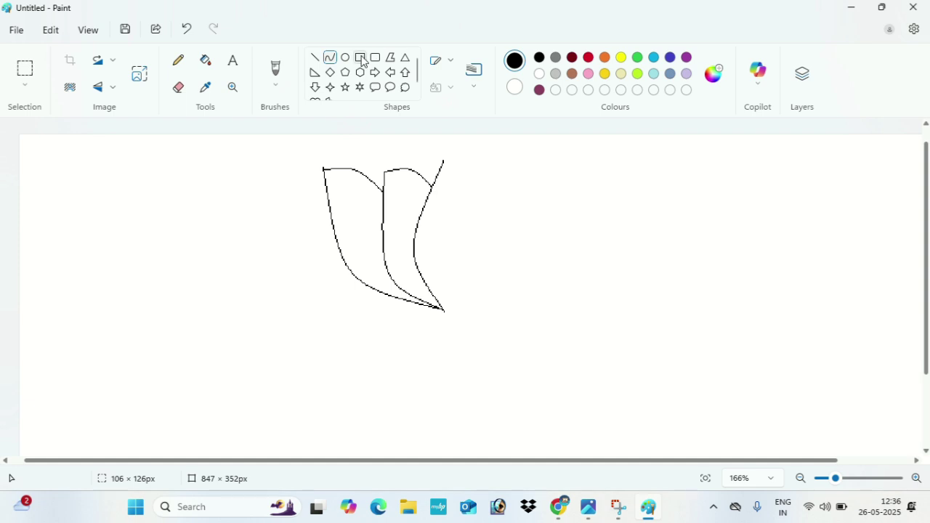
- Draw the outermost left petal with an arched top about 46 × 20 px and a bowed outer side reaching the shared base point
left_click(331, 58)
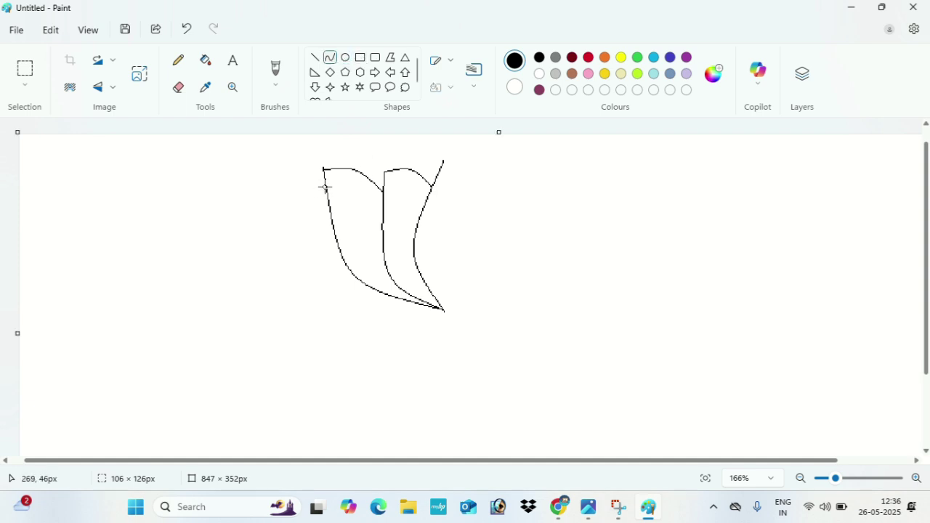
left_click_drag(325, 188, 283, 170)
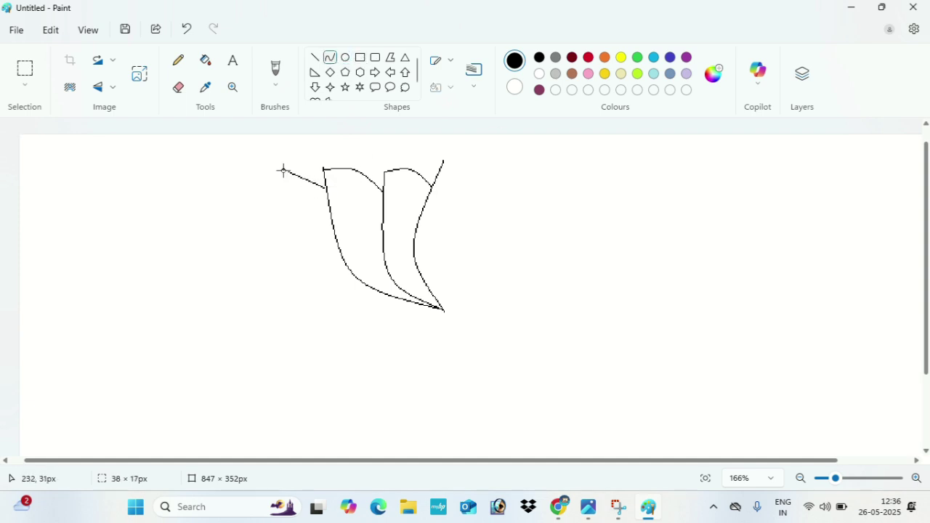
key("ctrl+z")
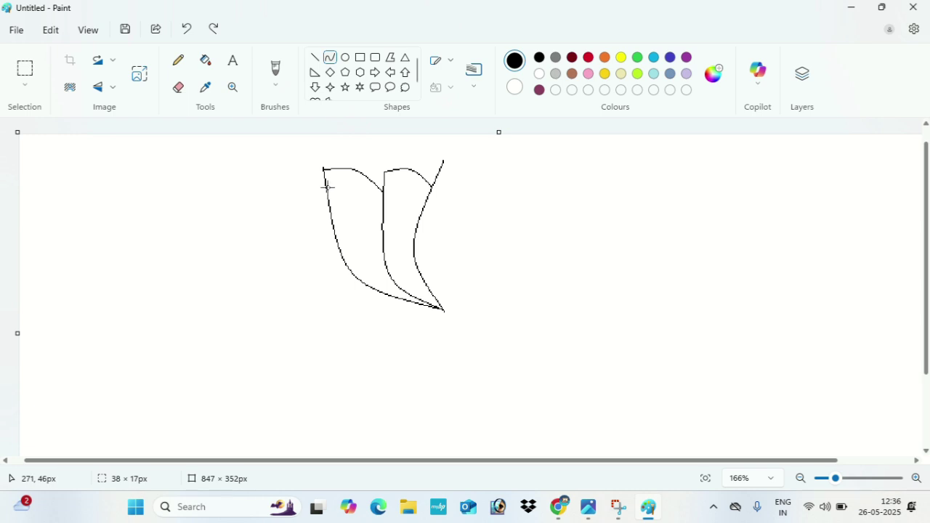
left_click_drag(327, 186, 297, 165)
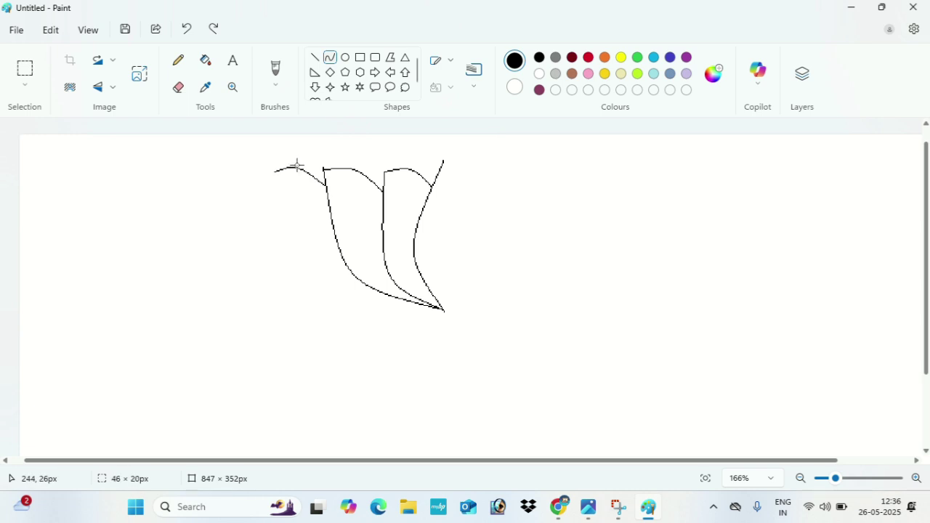
left_click(360, 58)
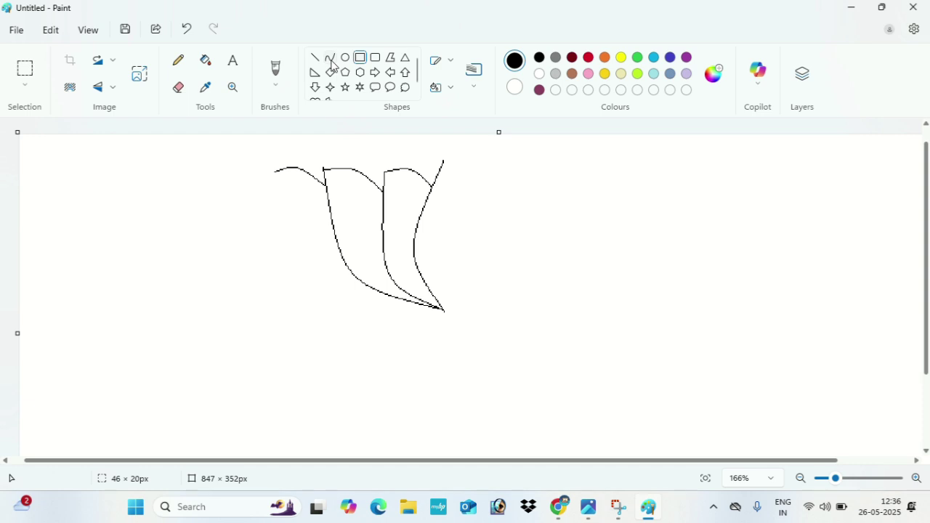
left_click(332, 59)
left_click_drag(274, 172, 295, 307)
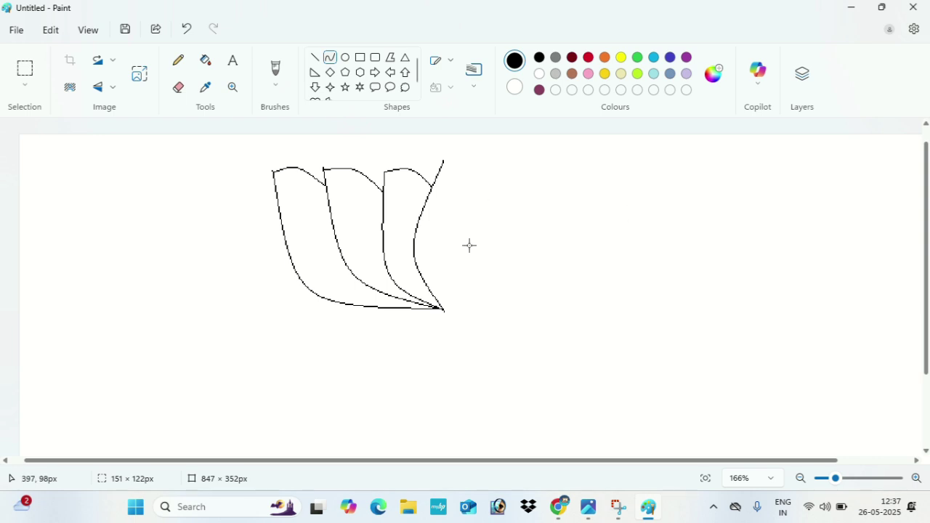
- Turn on transparent selection and copy a rectangular area of about 288 × 169 px around the half flower
left_click(28, 75)
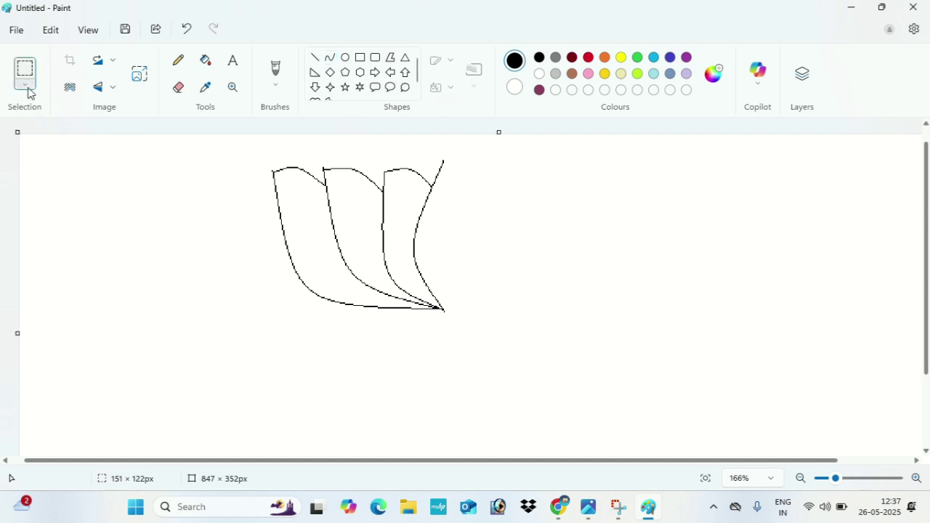
left_click(27, 87)
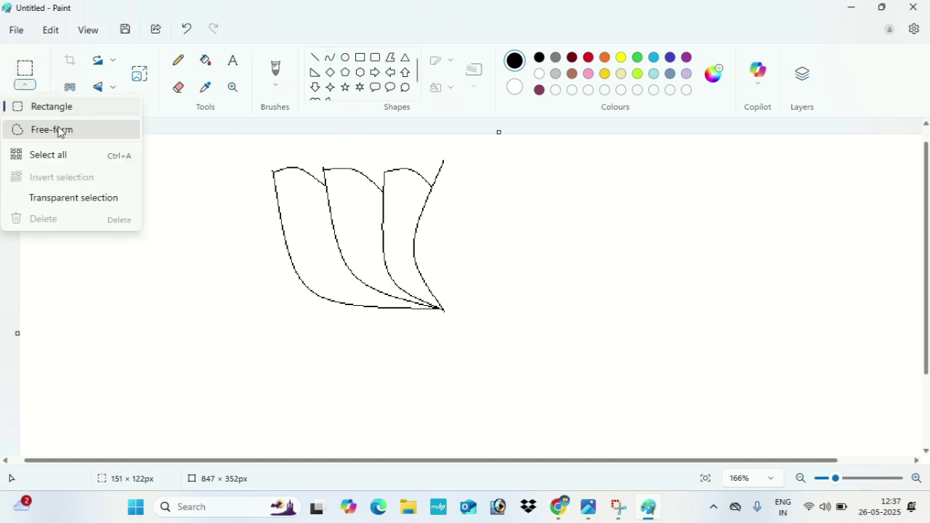
left_click(40, 201)
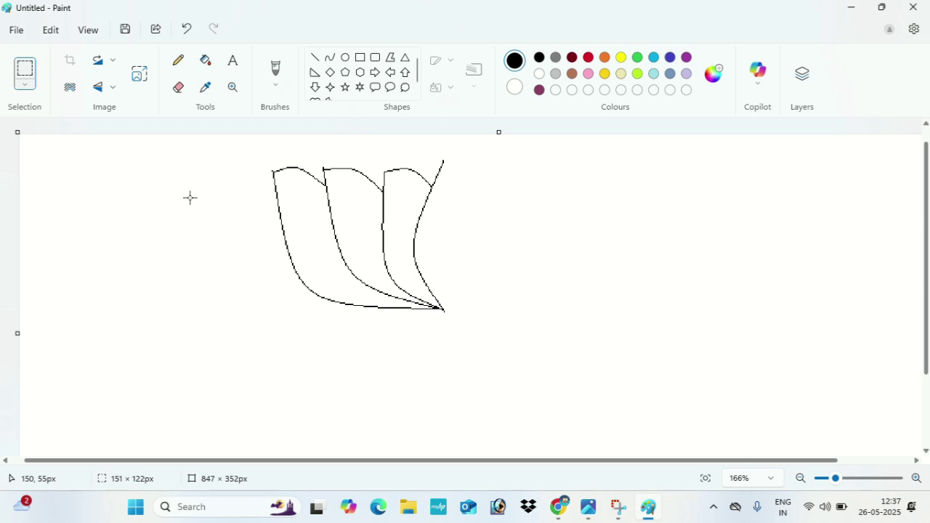
mouse_move(207, 148)
left_mouse_down()
mouse_move(469, 249)
mouse_move(537, 319)
mouse_move(533, 339)
left_mouse_up()
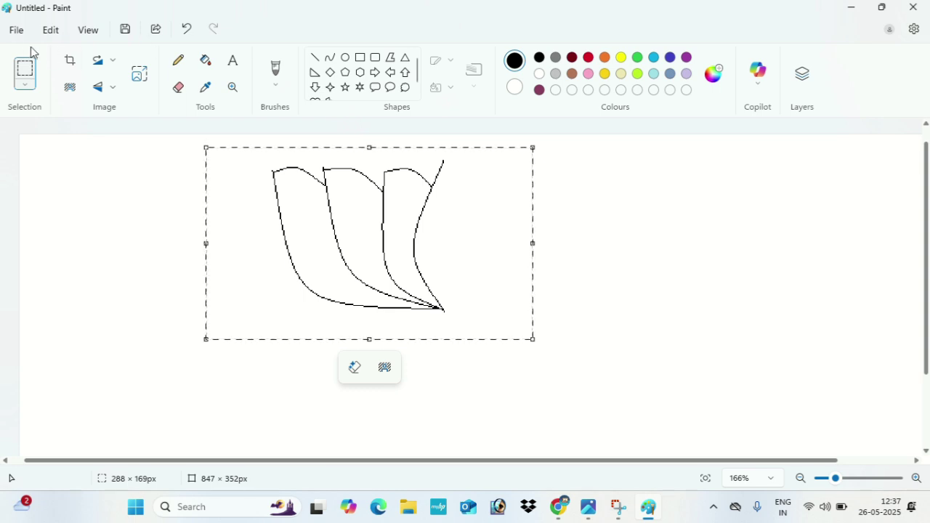
left_click(49, 33)
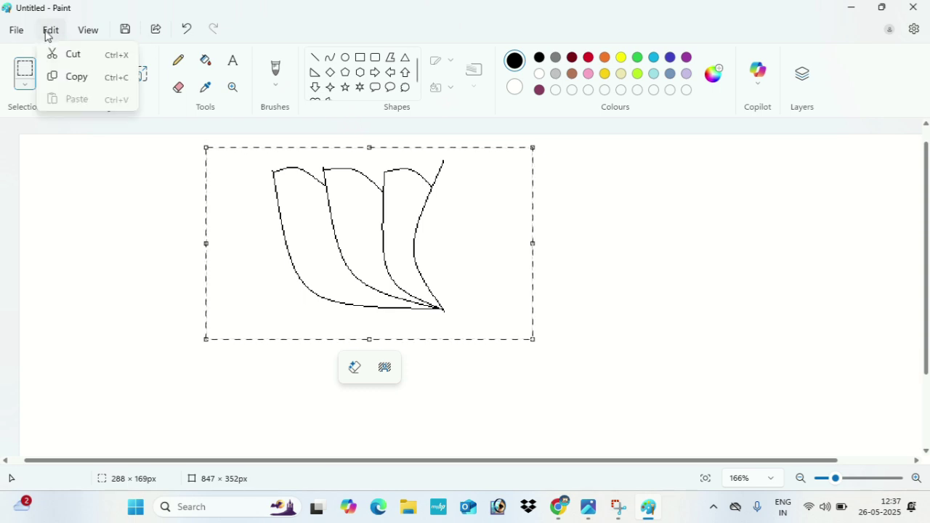
left_click(78, 77)
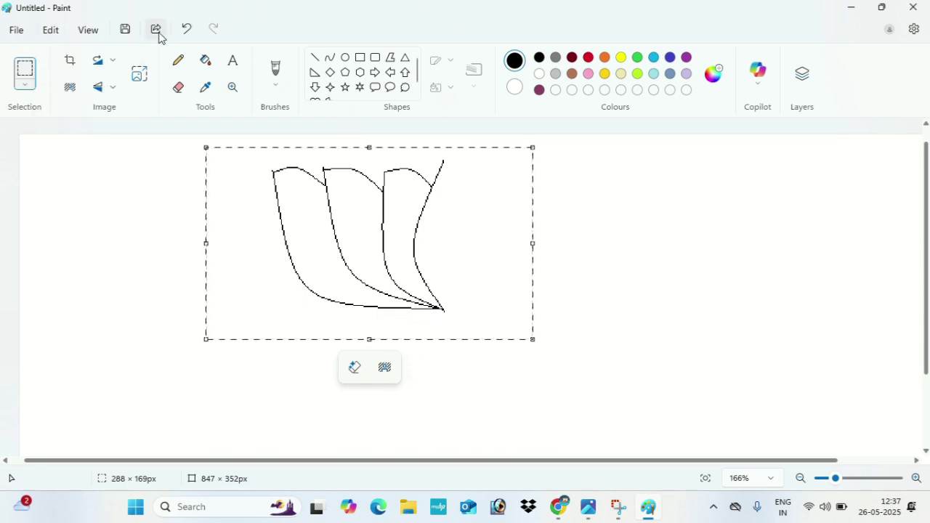
- Paste the copied half flower and place it in the blank area to the right of the original
left_click(46, 34)
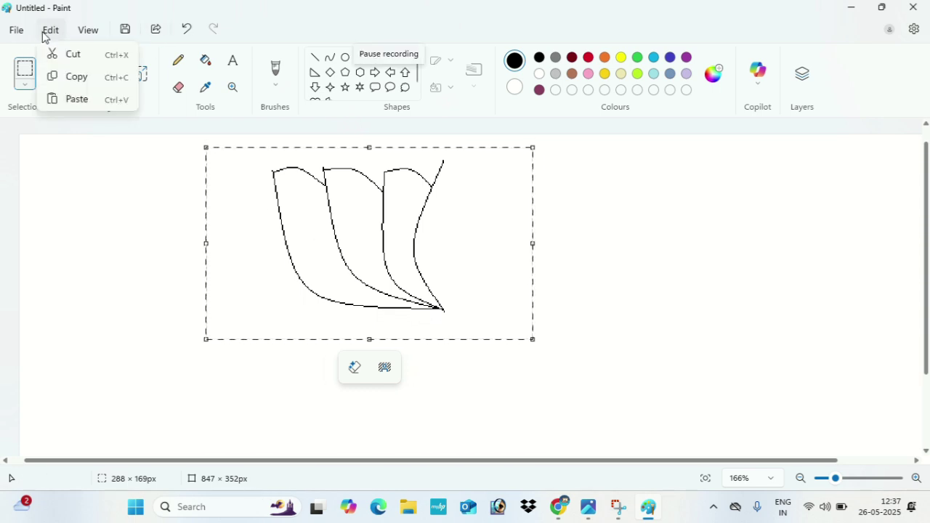
left_click(74, 100)
mouse_move(170, 210)
left_mouse_down()
mouse_move(255, 293)
mouse_move(600, 293)
mouse_move(646, 251)
left_mouse_up()
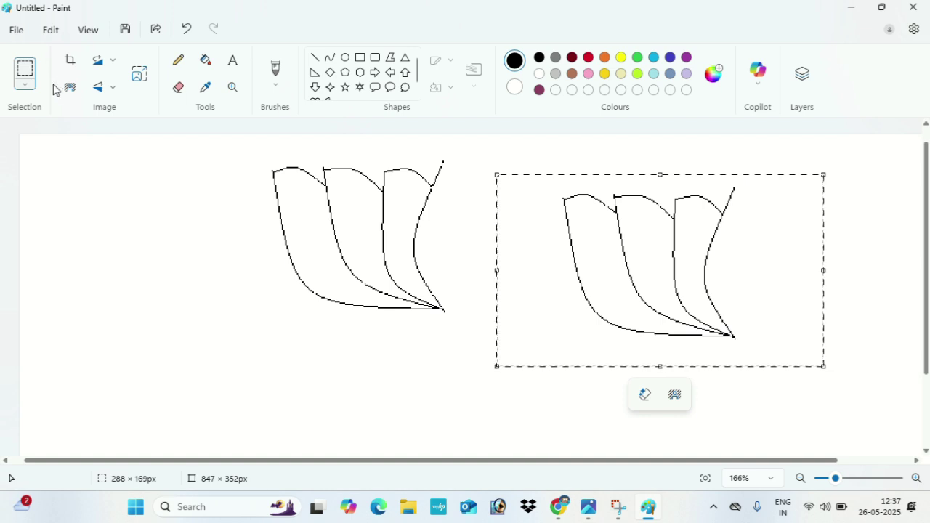
- Flip the pasted half horizontally and join it to the original along the central petal to complete a symmetrical lotus
left_click(104, 92)
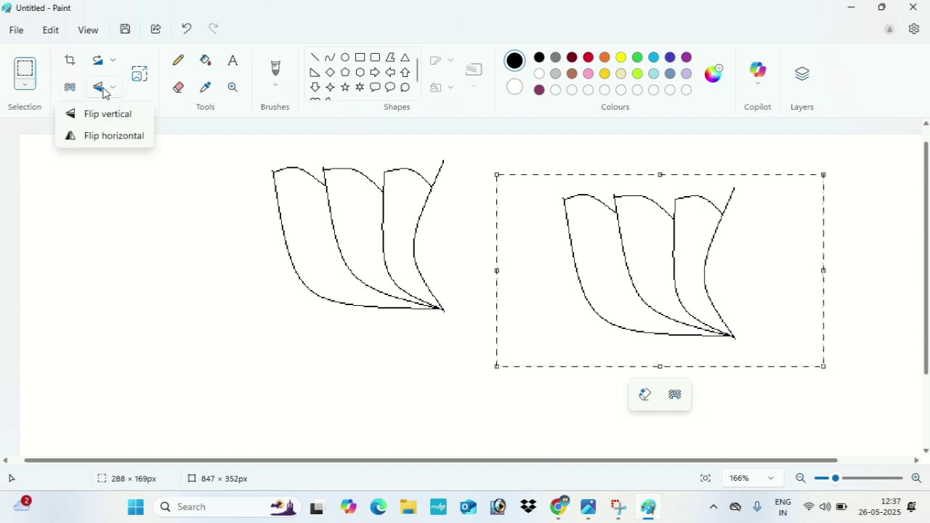
left_click(101, 136)
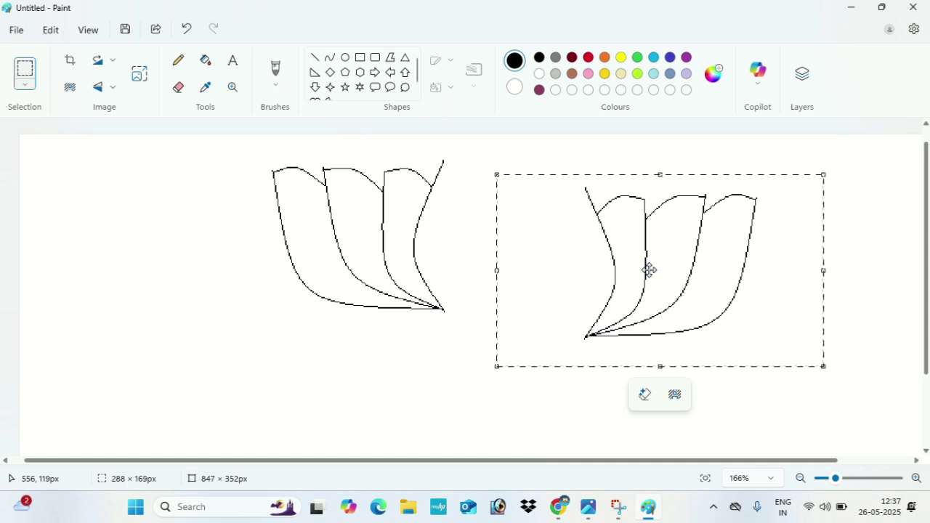
left_click_drag(649, 270, 504, 241)
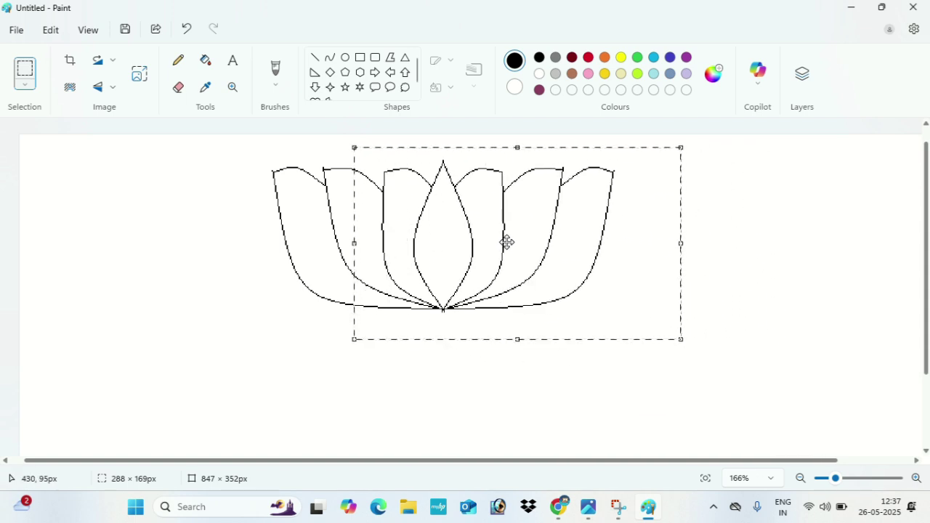
left_click(806, 268)
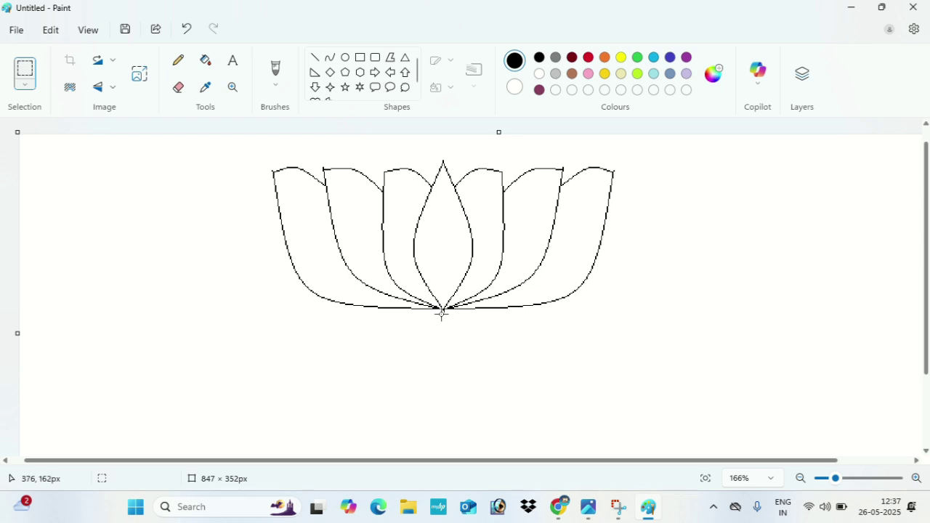
- Draw a curve about 28 × 57 px from the flower's base point downward, bowed to the left, as half of the central leaf
left_click(329, 57)
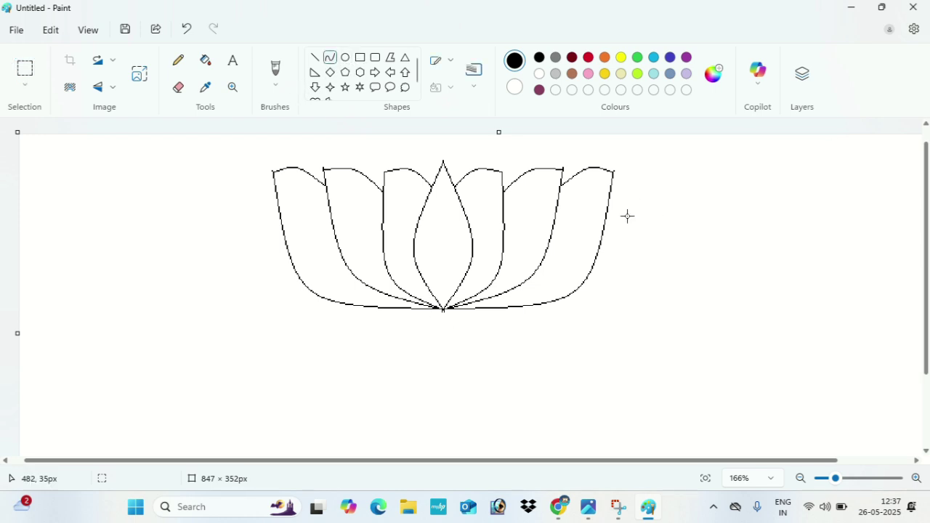
left_click(443, 310)
left_click_drag(444, 310, 445, 373)
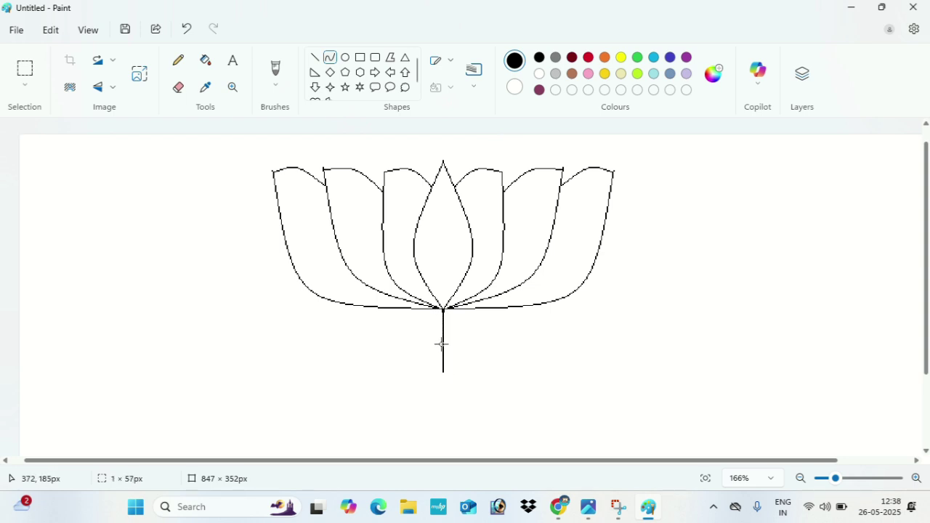
left_click_drag(440, 342, 414, 344)
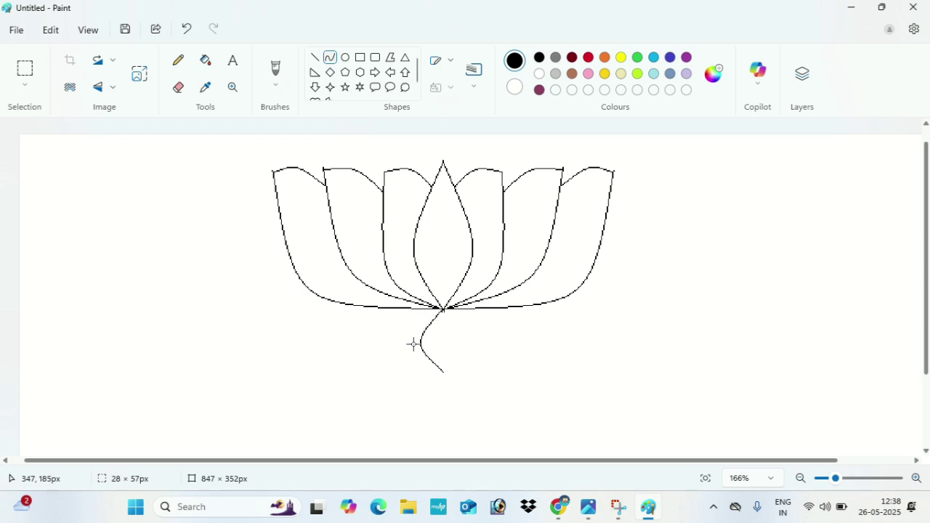
- Draw the left side leaf with a curved lower edge about 41 × 17 px and a bowed outer edge about 55 × 50 px reaching the base point
left_click(331, 57)
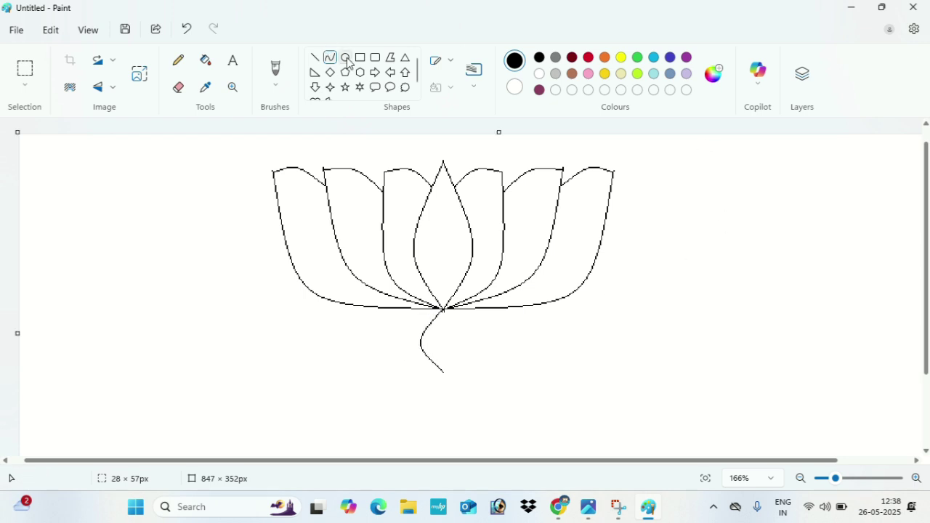
left_click(426, 355)
left_click_drag(426, 355, 404, 372)
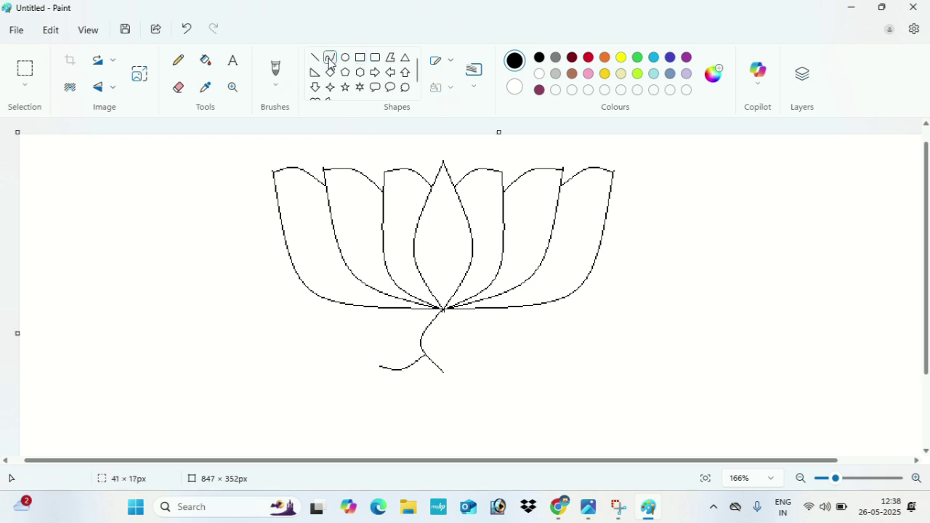
left_click_drag(381, 367, 388, 326)
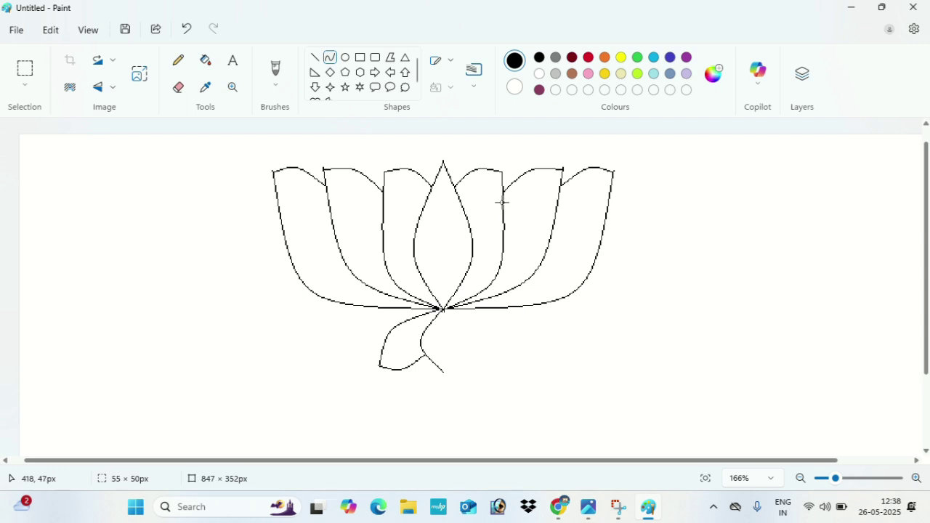
- With transparent selection on, copy a rectangular area of about 116 × 70 px around the half-drawn leaves below the flower
left_click(25, 69)
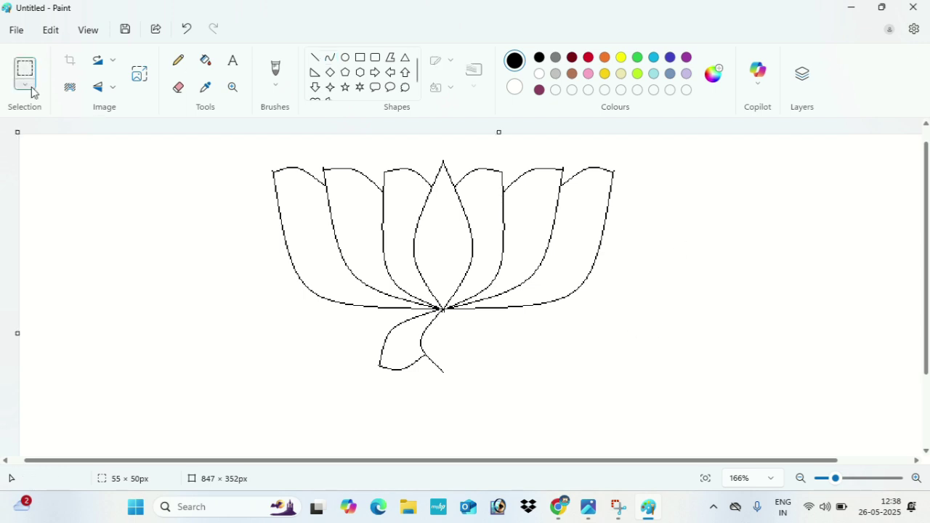
left_click(30, 89)
left_click(41, 199)
left_click(26, 87)
left_click(48, 208)
left_click(50, 30)
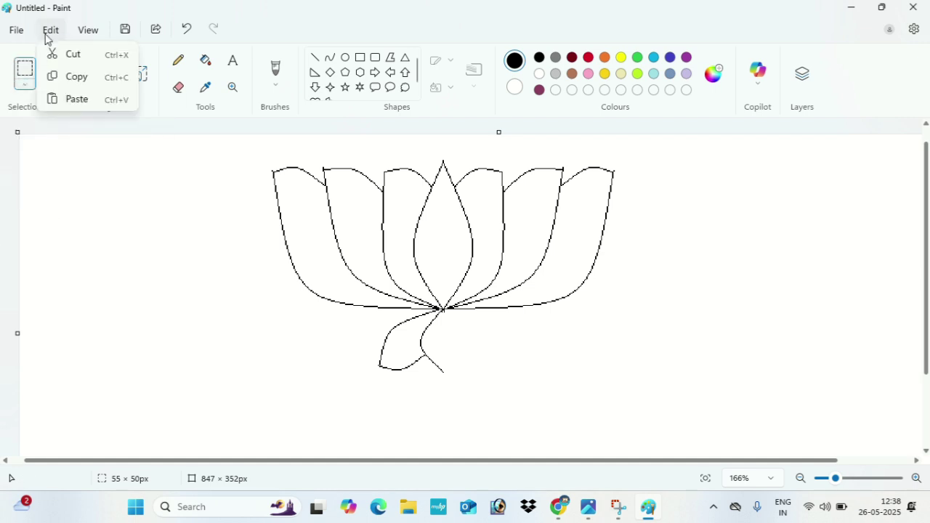
left_click(72, 77)
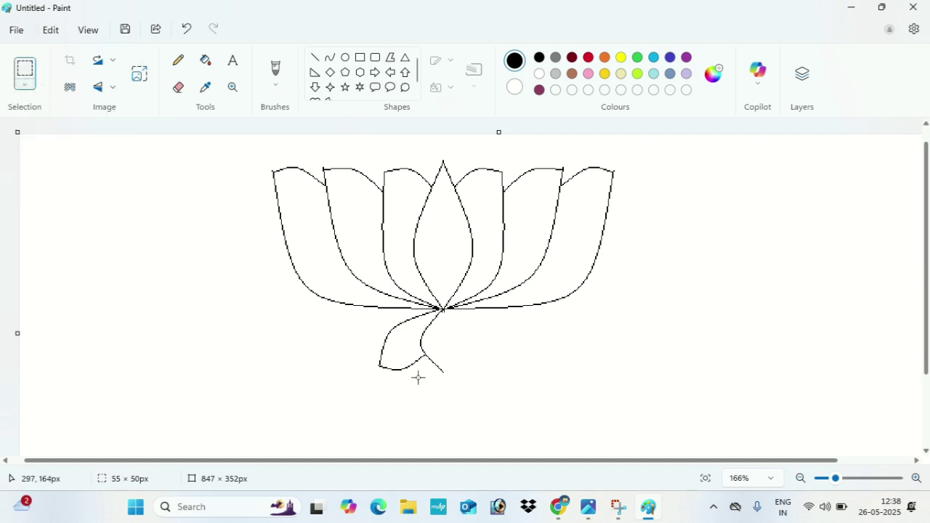
left_click(368, 307)
left_click_drag(368, 308, 500, 387)
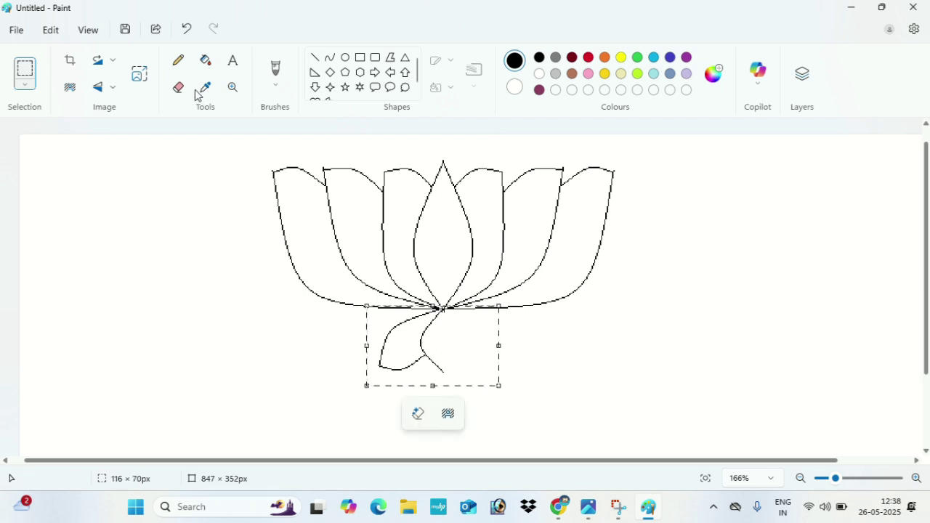
left_click(50, 30)
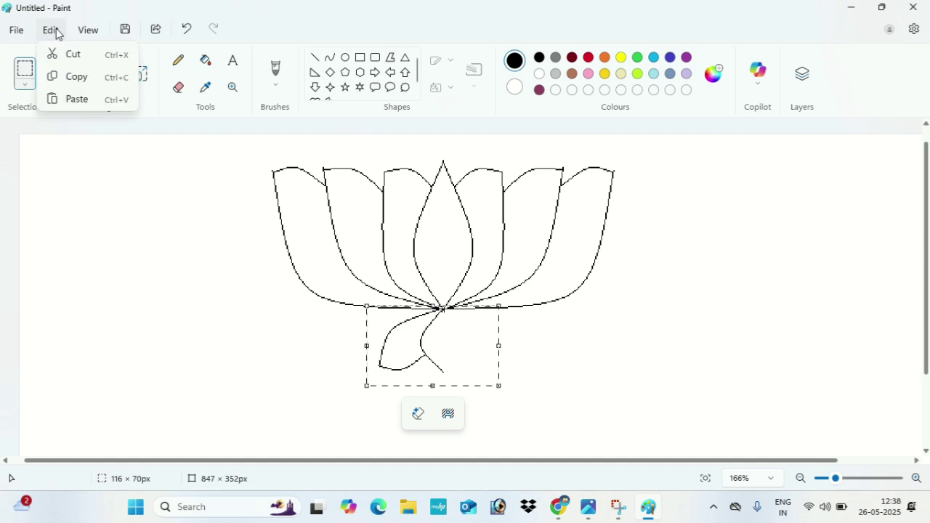
left_click(75, 82)
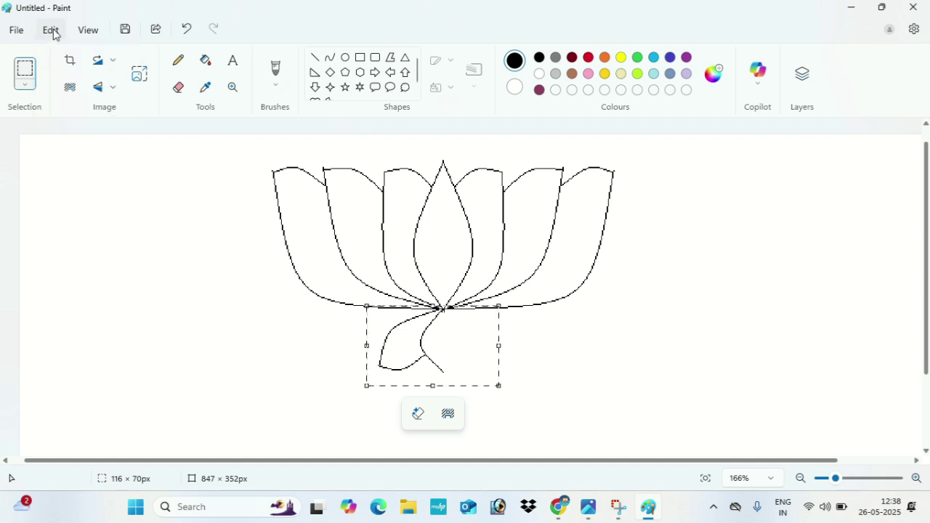
- Paste the copied leaves and place them in the blank area at the lower right of the flower
left_click(51, 30)
left_click(78, 97)
left_click_drag(94, 206, 668, 385)
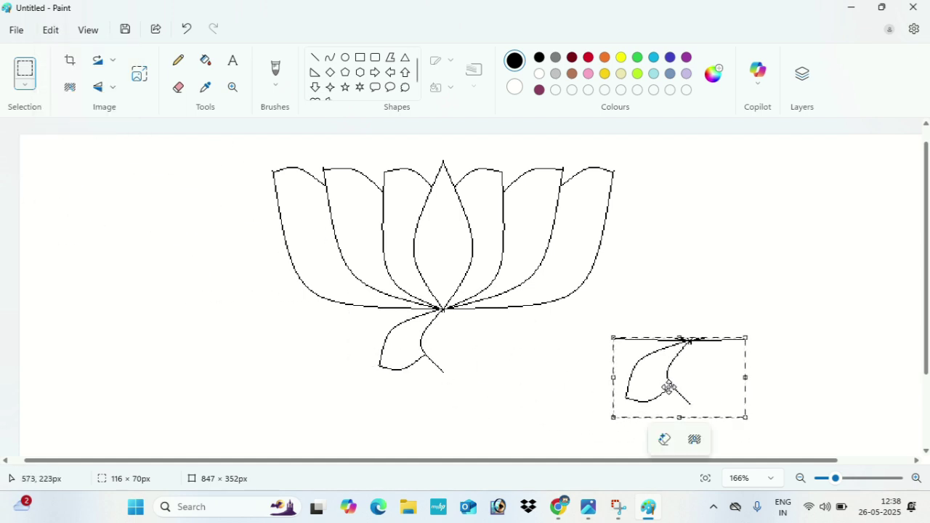
- Flip the pasted leaves horizontally and join them to the originals at the flower's base point
left_click(114, 89)
left_click(127, 138)
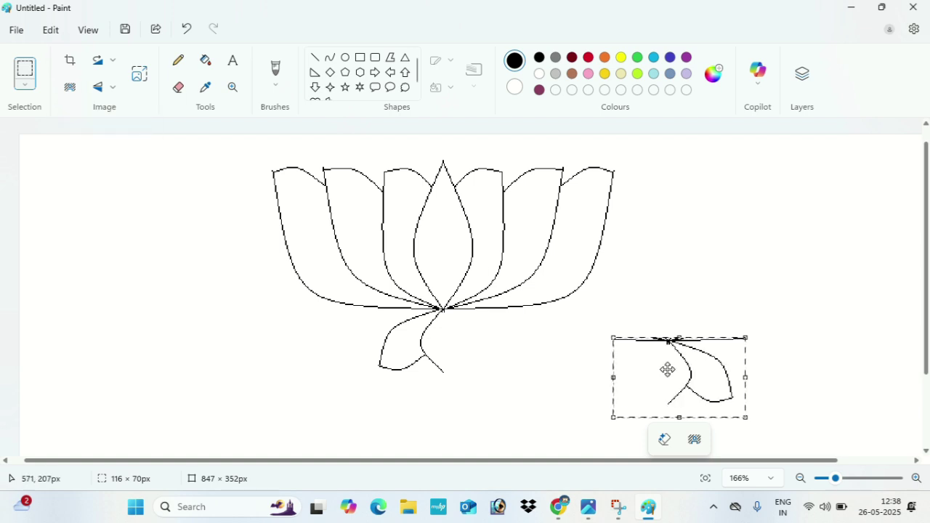
left_click_drag(709, 371, 484, 341)
left_click(568, 345)
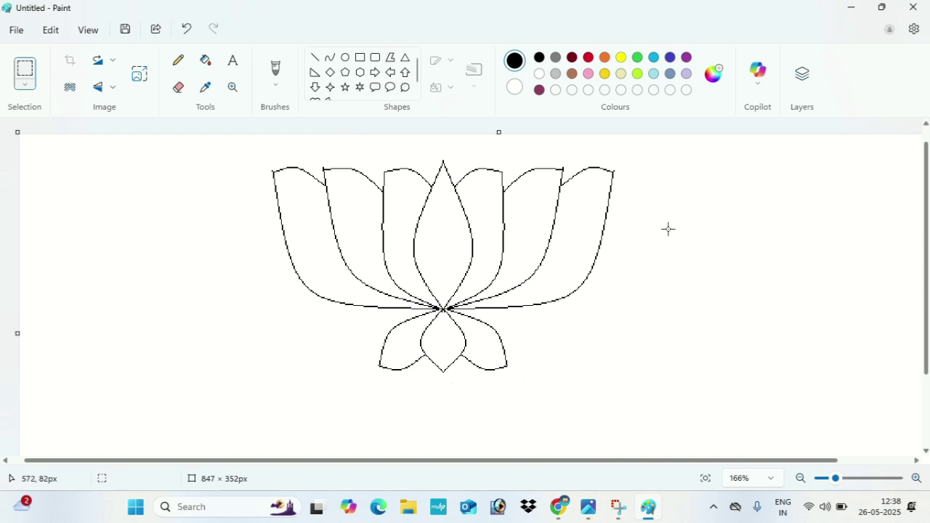
- Draw the left side of the stem as a slightly bowed curve about 4 × 94 px down from the central leaf
scroll(666, 233, "down", 1)
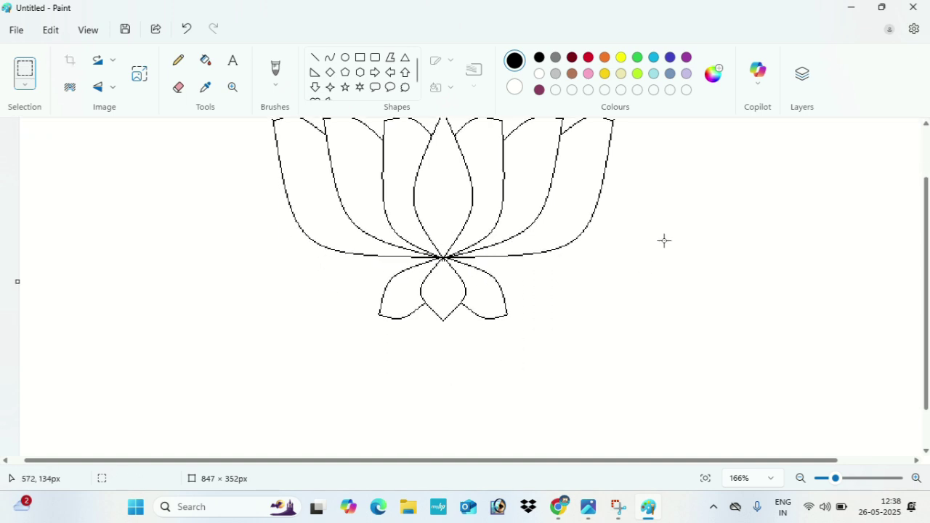
left_click(330, 58)
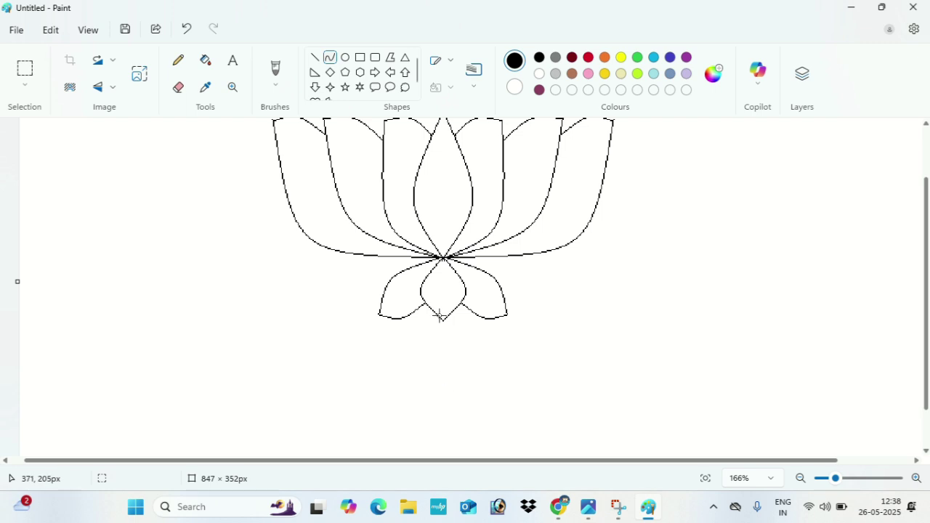
left_click_drag(435, 314, 432, 384)
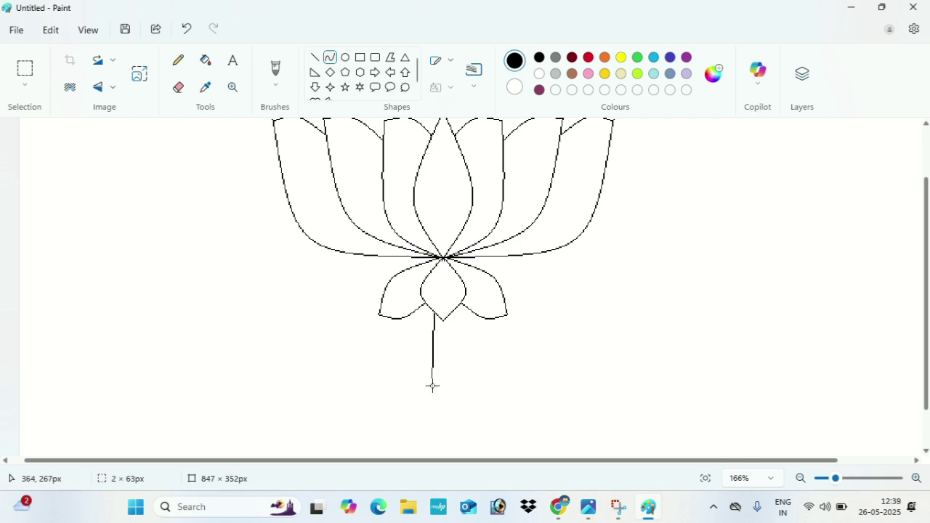
key("ctrl+z")
left_click_drag(434, 313, 433, 416)
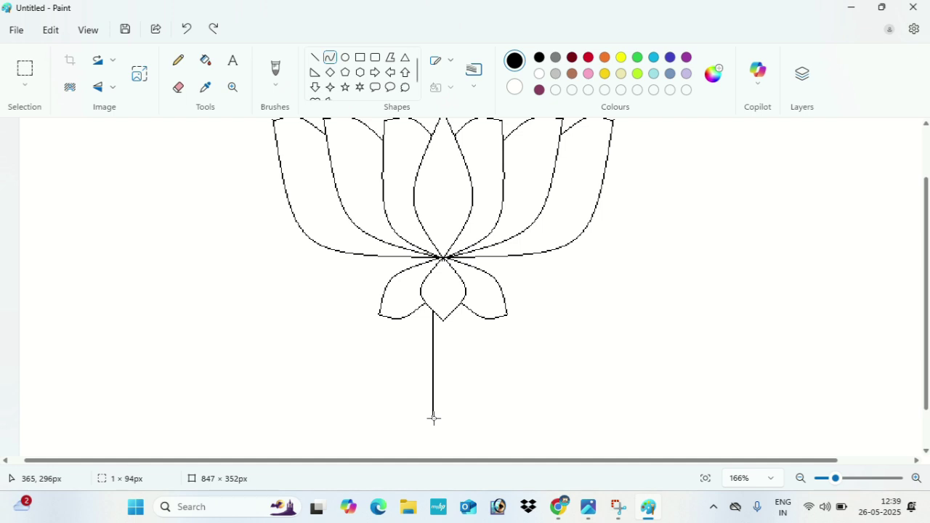
left_click_drag(431, 369, 436, 368)
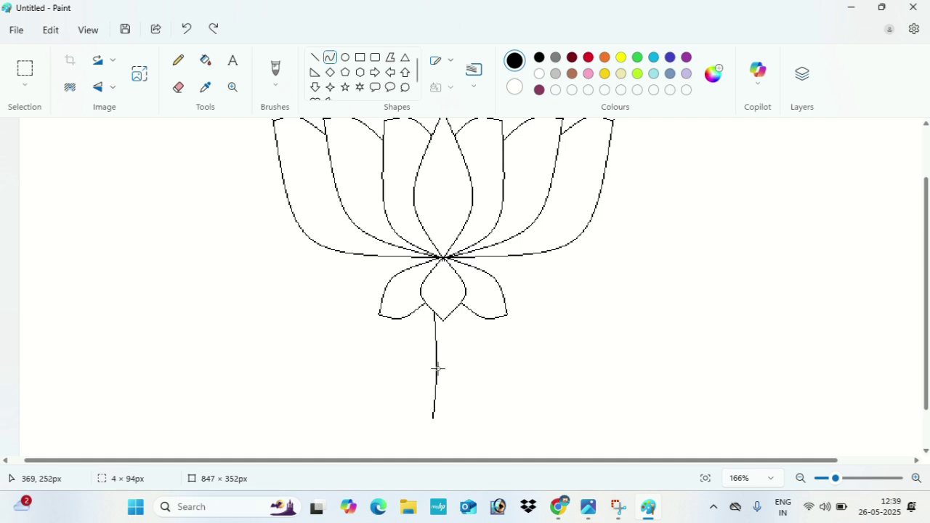
- Draw the right side of the stem as a slightly bowed curve about 3 × 96 px, parallel to the left side
left_click(330, 57)
left_click_drag(445, 314, 448, 418)
left_click_drag(444, 373, 451, 376)
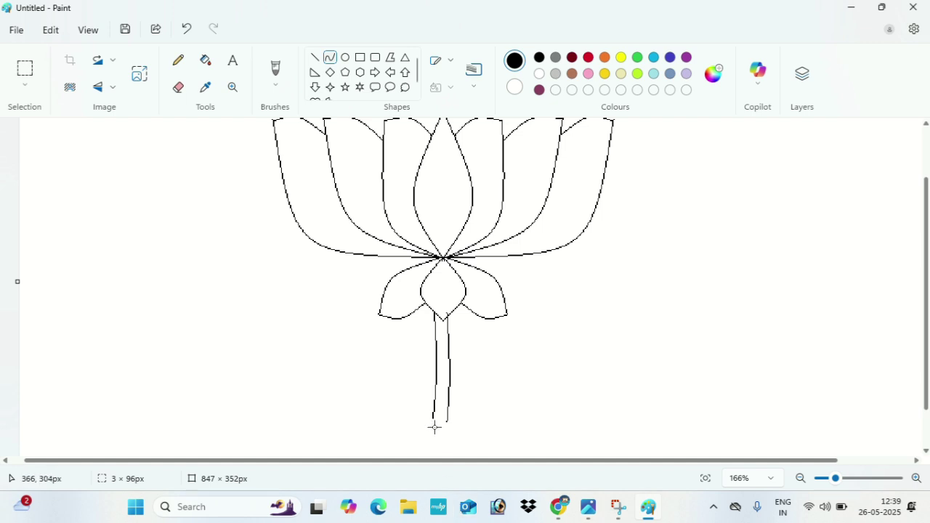
- Close the lower end of the stem with a short line about 13 × 5 px between its two sides
left_click_drag(433, 418, 496, 404)
key("ctrl+z")
key("ctrl+z")
left_click_drag(431, 416, 448, 422)
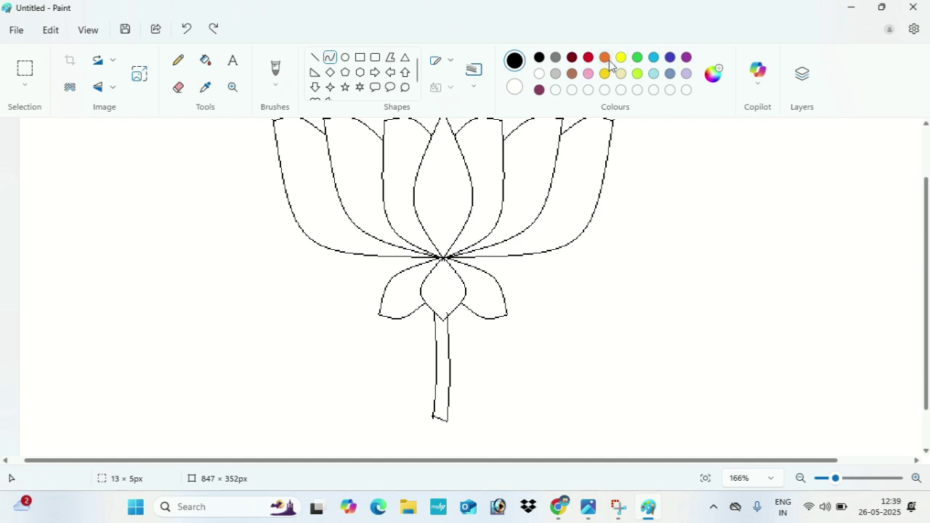
- Fill the central petal and all six side petals of the lotus with pink
left_click(588, 73)
scroll(629, 239, "up", 2)
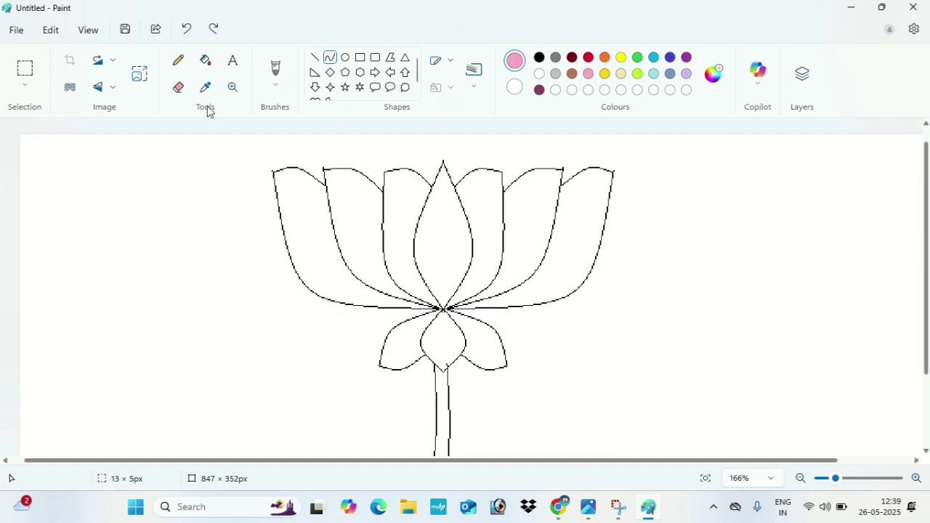
left_click(205, 61)
left_click(445, 196)
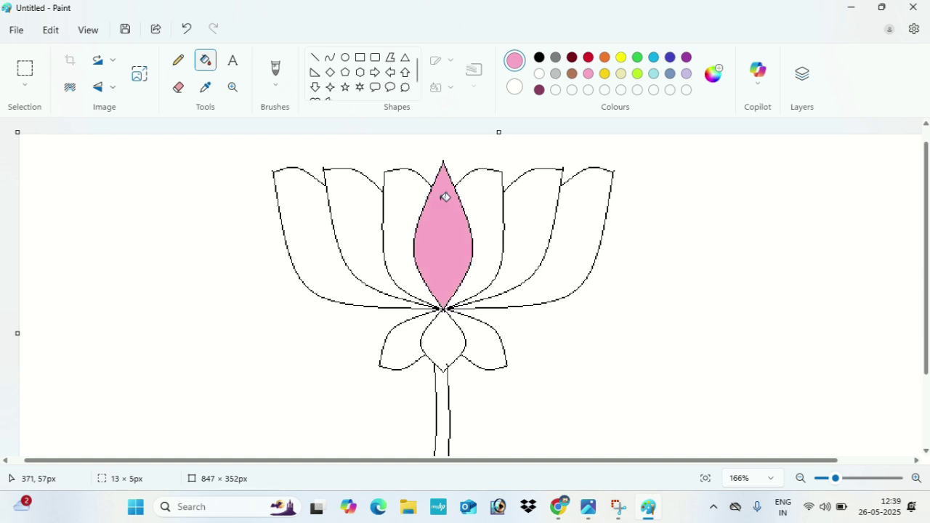
left_click(404, 192)
left_click(366, 196)
left_click(325, 205)
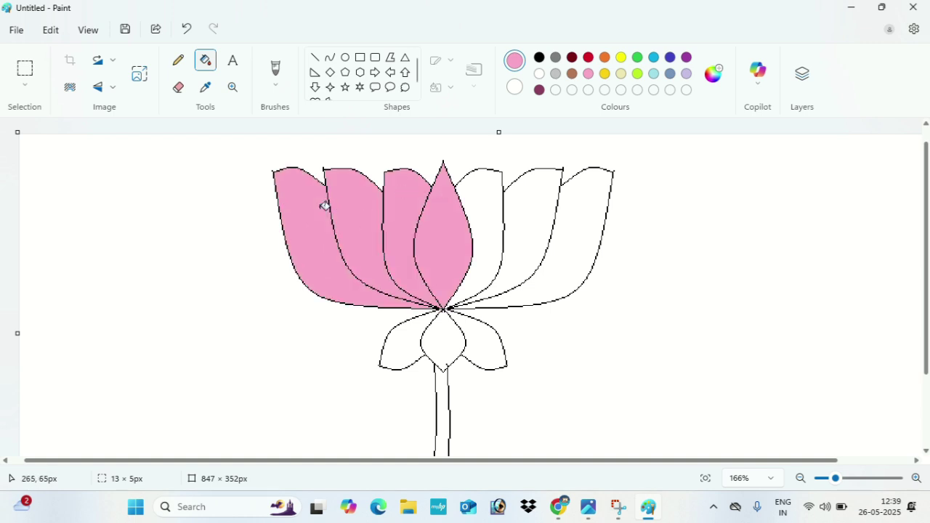
left_click(494, 208)
left_click(523, 208)
left_click(561, 211)
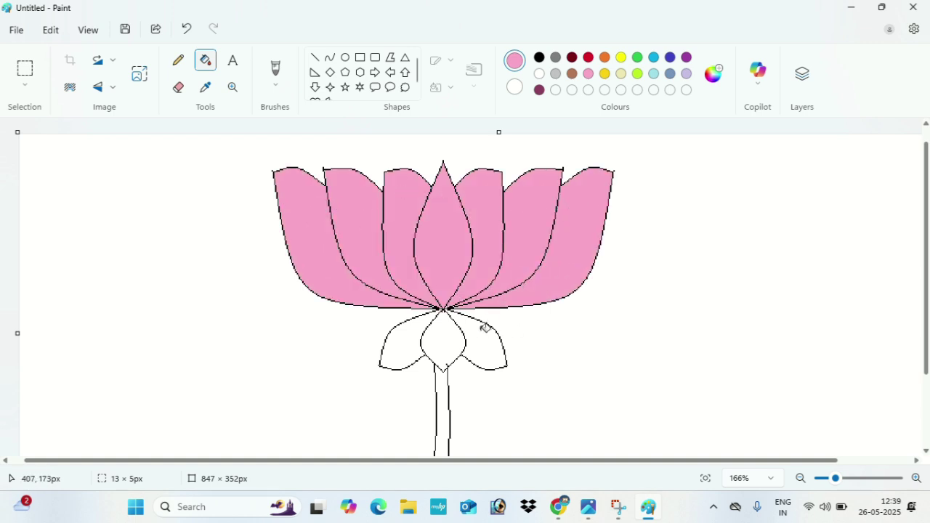
- Fill the three leaves below the flower and the stem with green
left_click(637, 58)
left_click(495, 341)
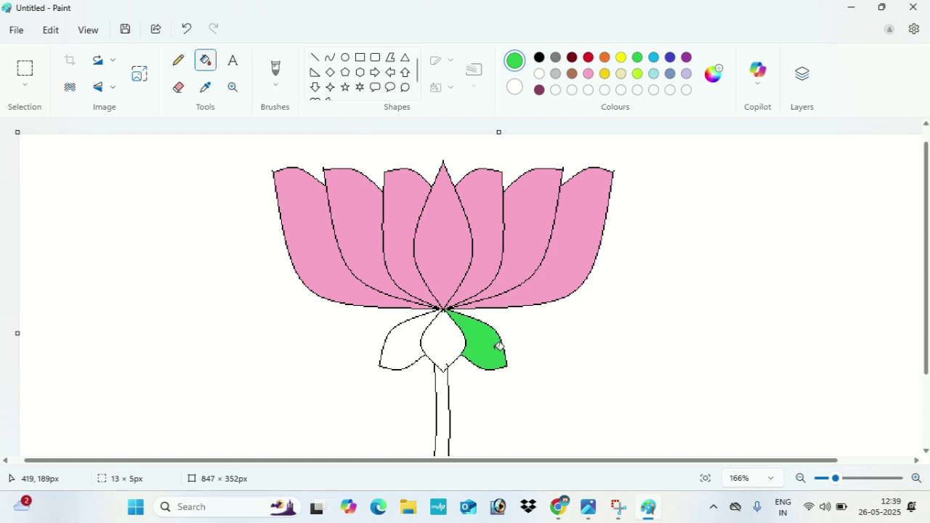
left_click(456, 342)
left_click(408, 332)
left_click(443, 384)
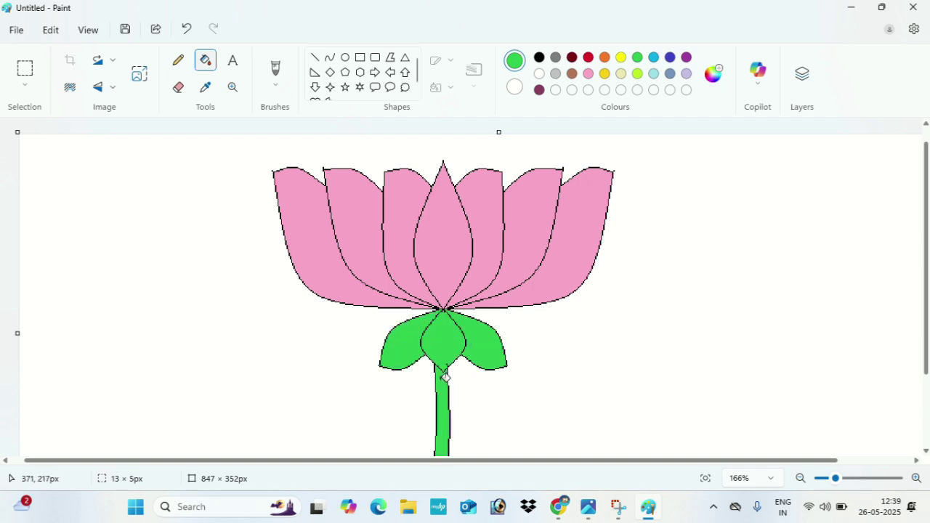
- Add the green caption "Lotus Flower" in the blank area to the right of the stem
scroll(559, 307, "down", 2)
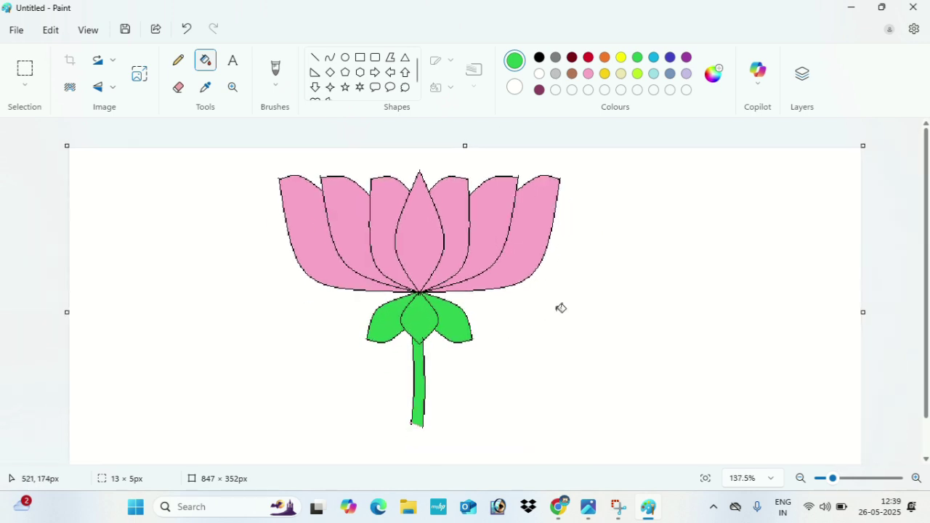
scroll(560, 307, "up", 2)
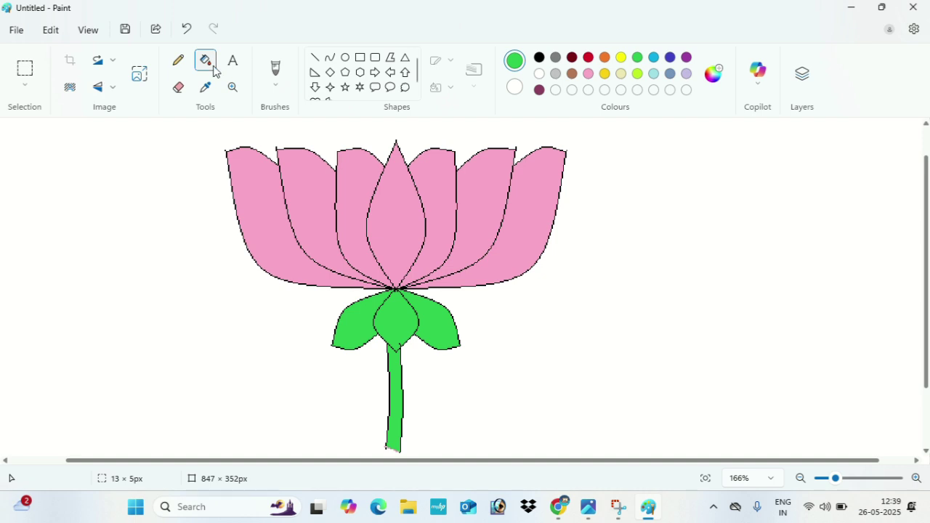
left_click(230, 61)
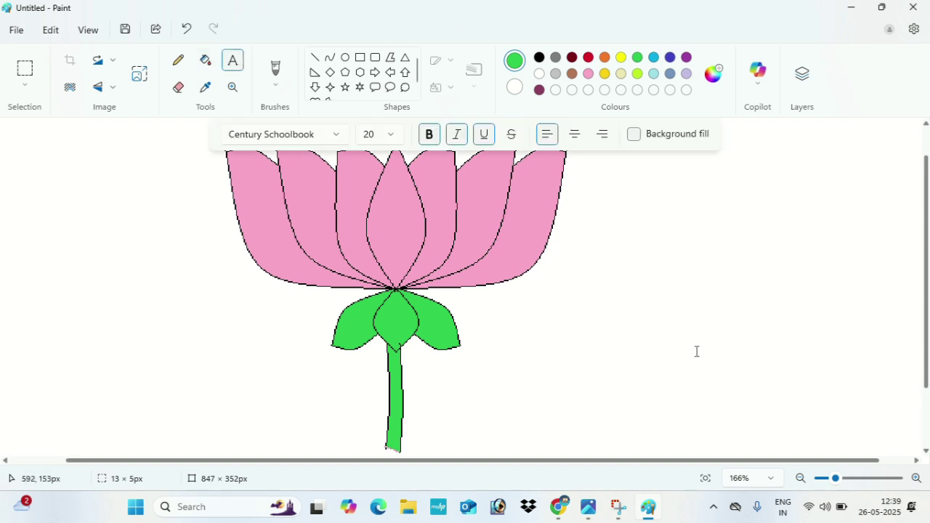
left_click(516, 350)
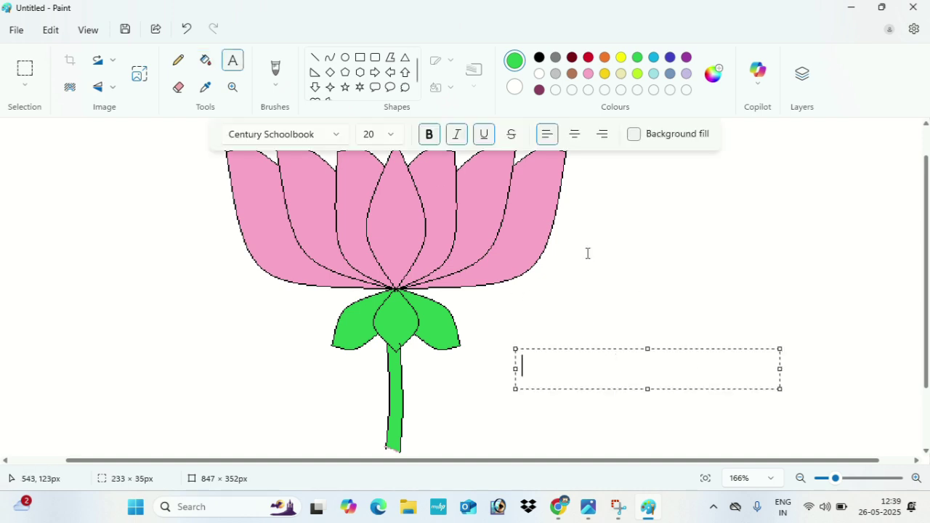
type("Lotus F")
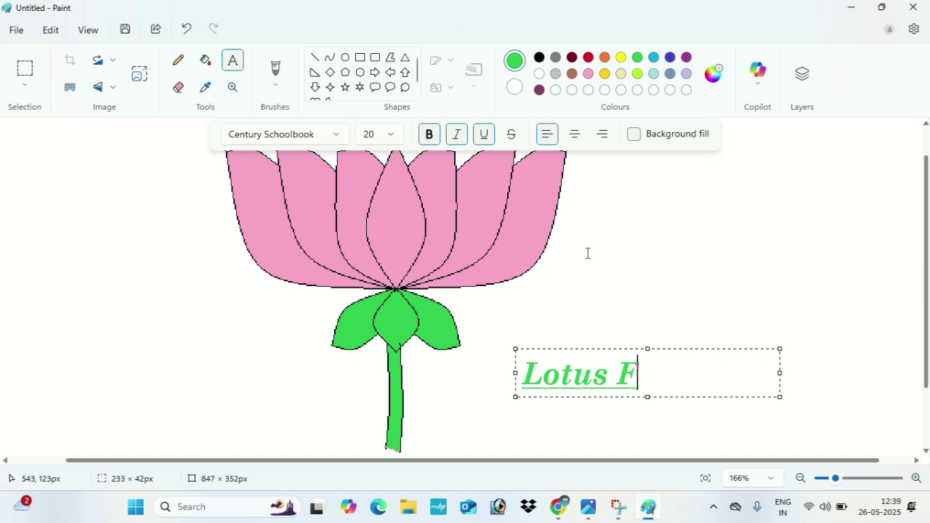
type("lower")
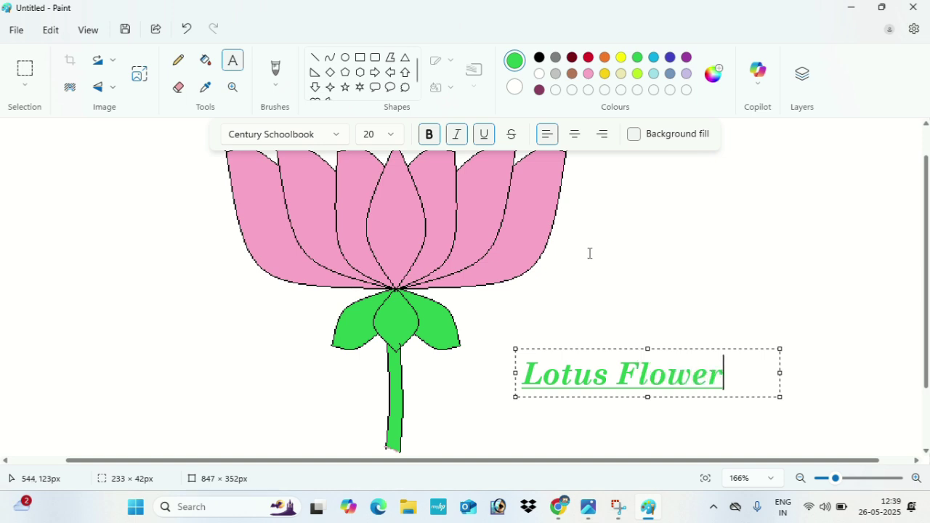
left_click(590, 253)
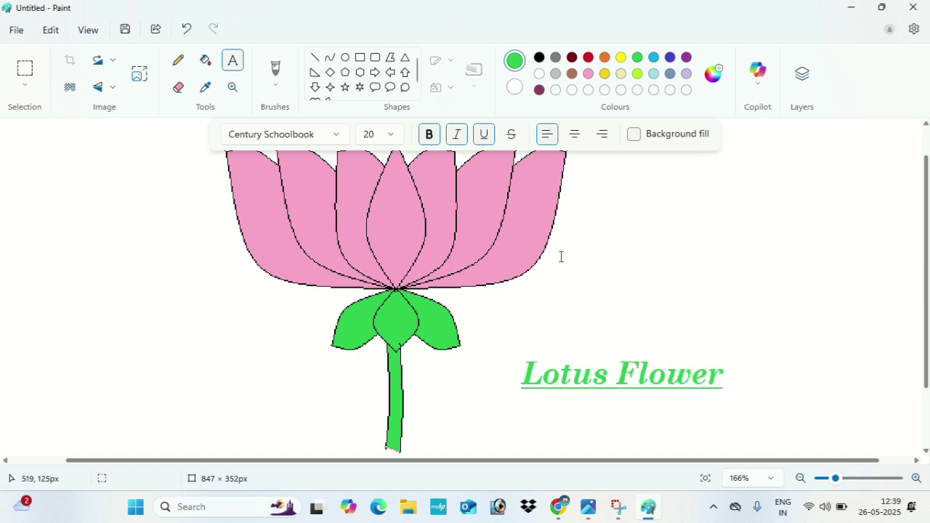
scroll(600, 324, "up", 1)
scroll(615, 281, "down", 3)
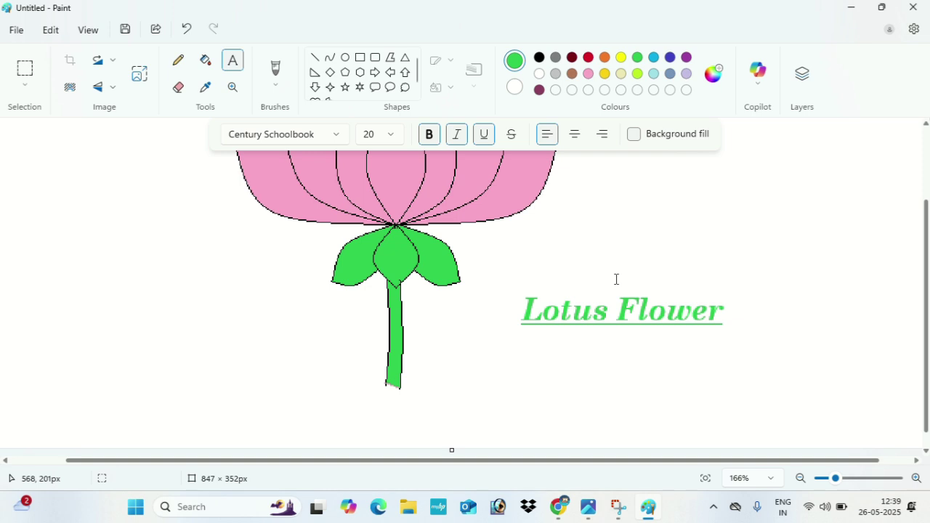
scroll(616, 279, "up", 3)
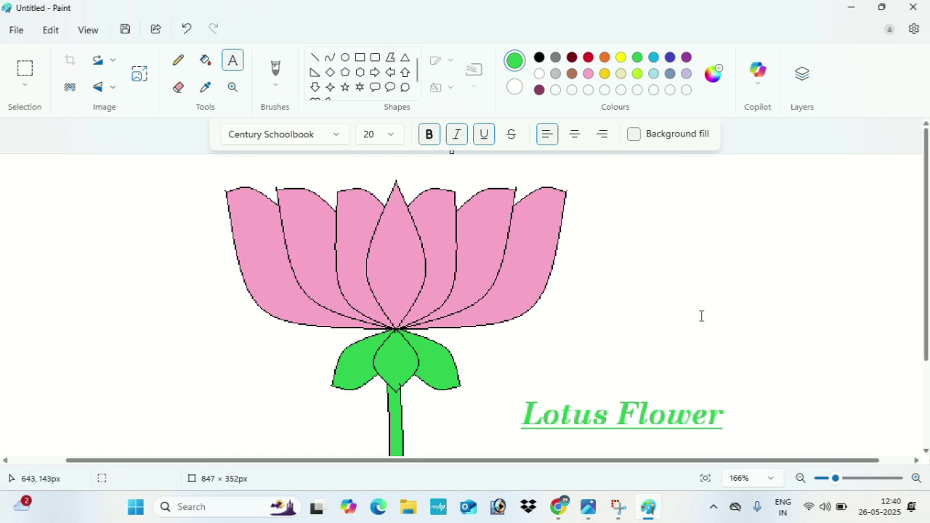
- Undo the caption, the green fills of stem and leaves, and the pink fills of all side petals except the inner left one
key("ctrl+z")
key("ctrl+z")
key("ctrl+z")
key("ctrl+z")
key("ctrl+z")
key("ctrl+z")
key("ctrl+z")
key("ctrl+z")
key("ctrl+z")
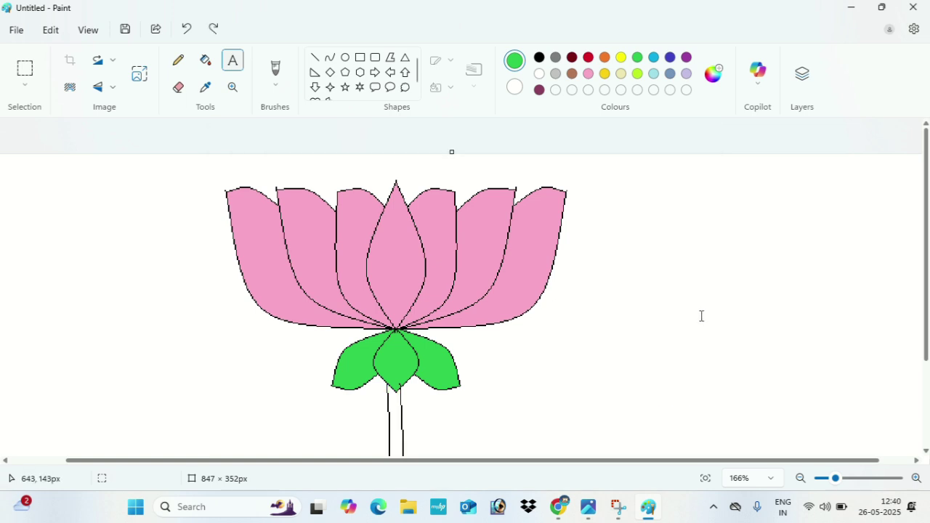
key("ctrl+z")
key("ctrl+z")
key("ctrl+z")
key("ctrl+z")
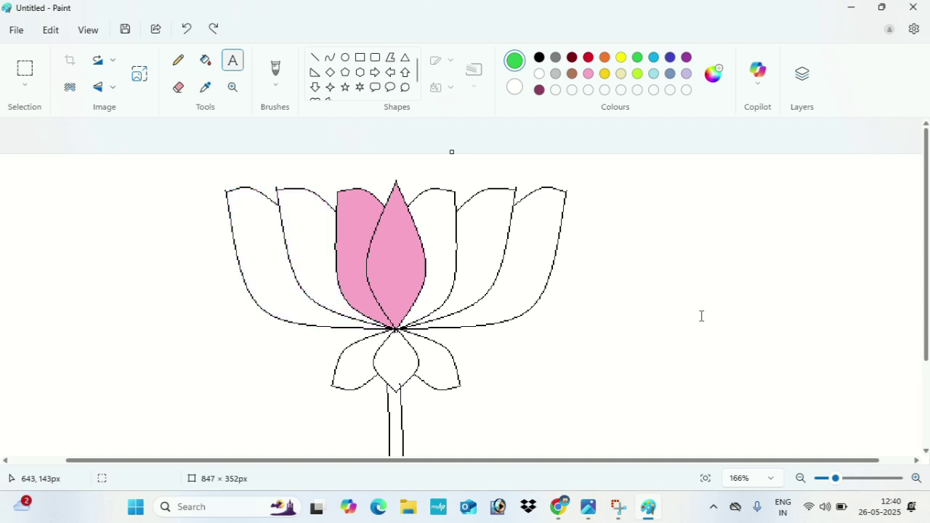
- Undo the remaining pink fills, the stem, the leaves and the petal curves, keeping only the central petal's left curve
key("ctrl+z")
key("ctrl+z")
key("ctrl+z")
key("ctrl+z")
key("ctrl+z")
key("ctrl+z")
key("ctrl+z")
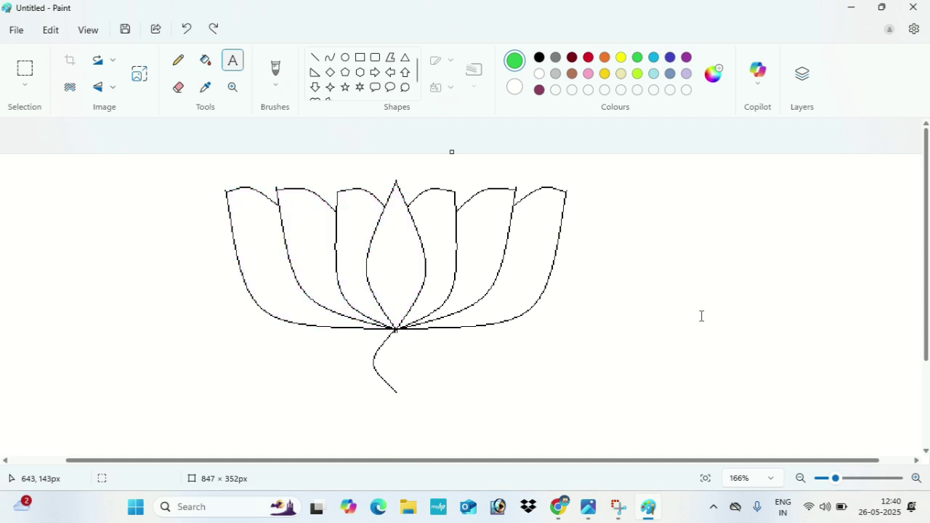
key("ctrl+z")
key("ctrl+z")
key("ctrl+z")
key("ctrl+z")
key("ctrl+z")
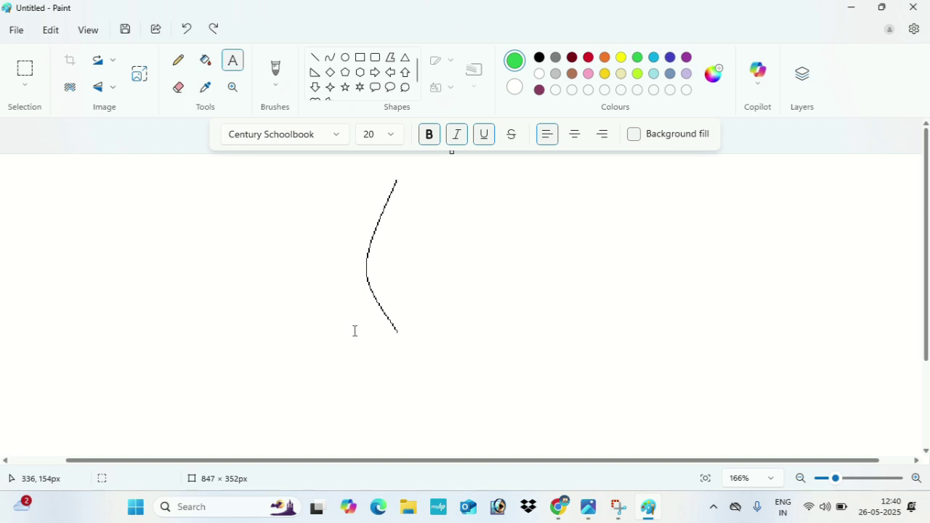
- Redo the curves of the inner left petal and the top curve of the petal beside it, stepping back once in between
left_click(214, 30)
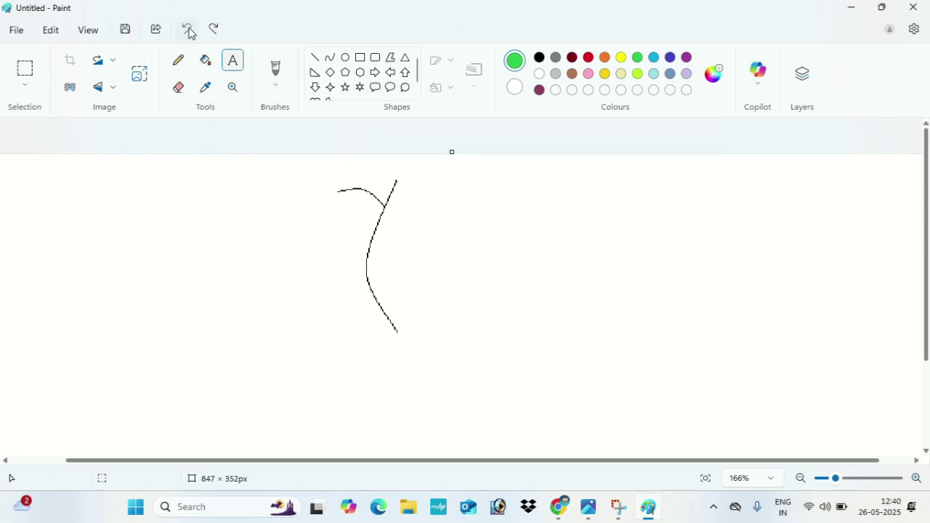
left_click(188, 31)
left_click(214, 34)
left_click(215, 34)
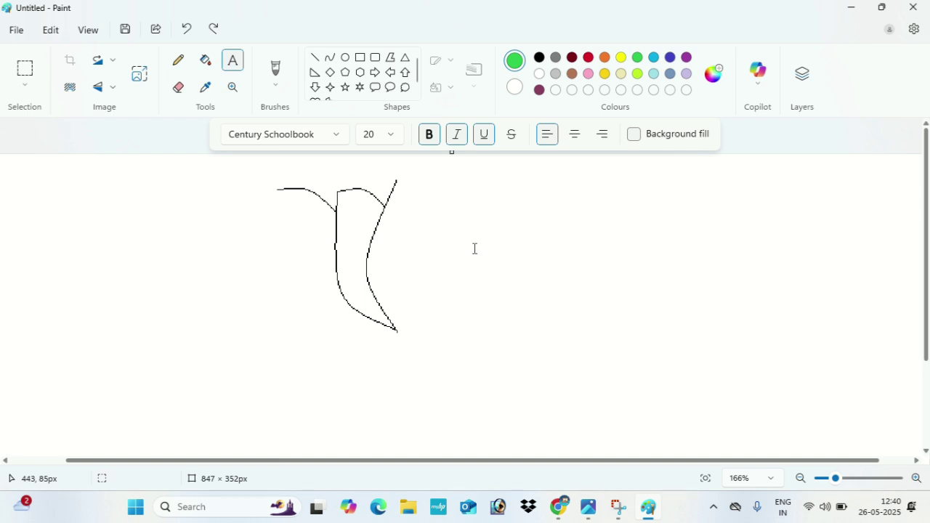
- Undo all remaining petal curves until the canvas is blank
key("ctrl+z")
key("ctrl+z")
key("ctrl+z")
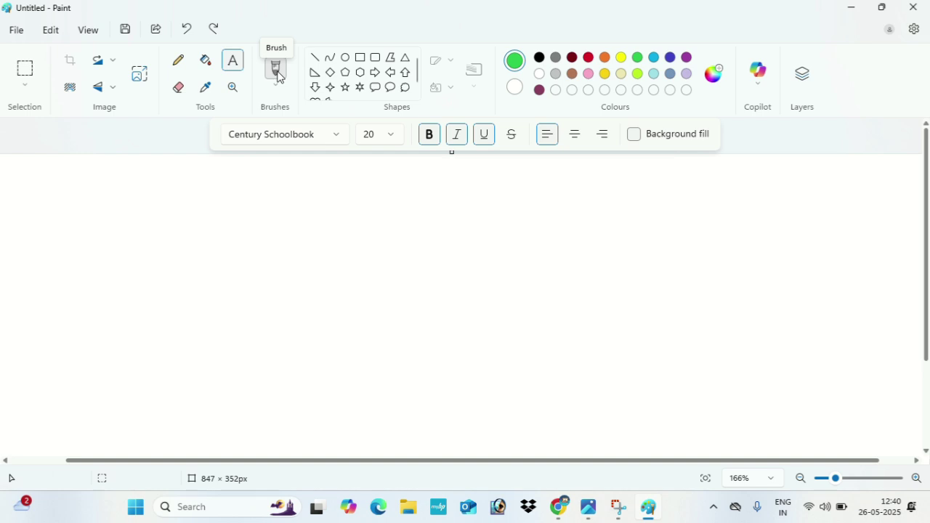
- Paint a long wavy indigo stroke with the Airbrush across the upper part of the canvas
left_click(672, 60)
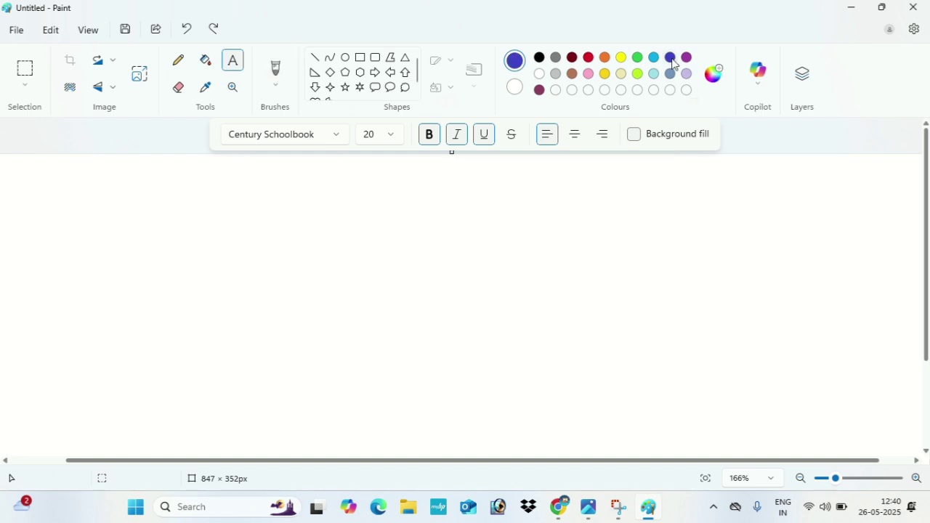
left_click(278, 87)
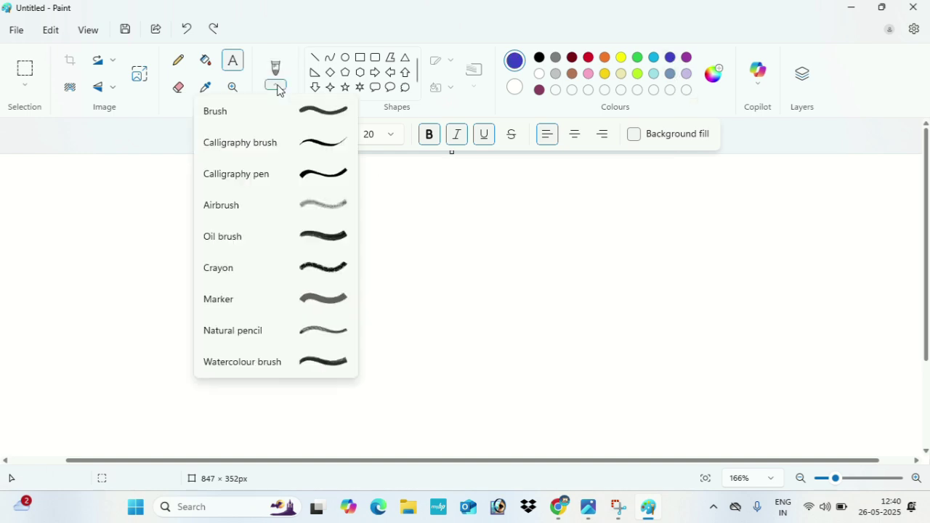
left_click(327, 209)
mouse_move(143, 205)
left_mouse_down()
mouse_move(211, 271)
mouse_move(428, 241)
mouse_move(578, 275)
mouse_move(720, 228)
mouse_move(867, 287)
left_mouse_up()
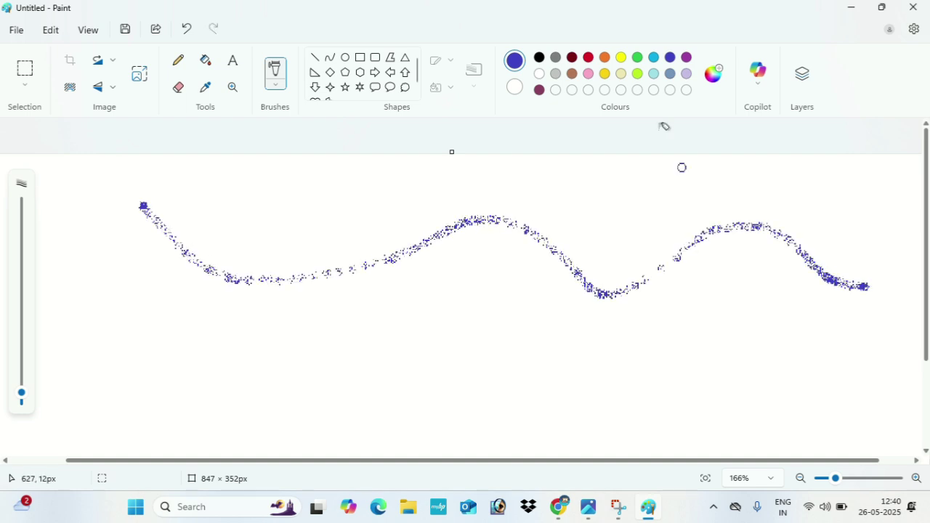
- Paint a wavy yellow stroke with the Oil brush below the airbrush stroke
left_click(622, 60)
left_click(270, 87)
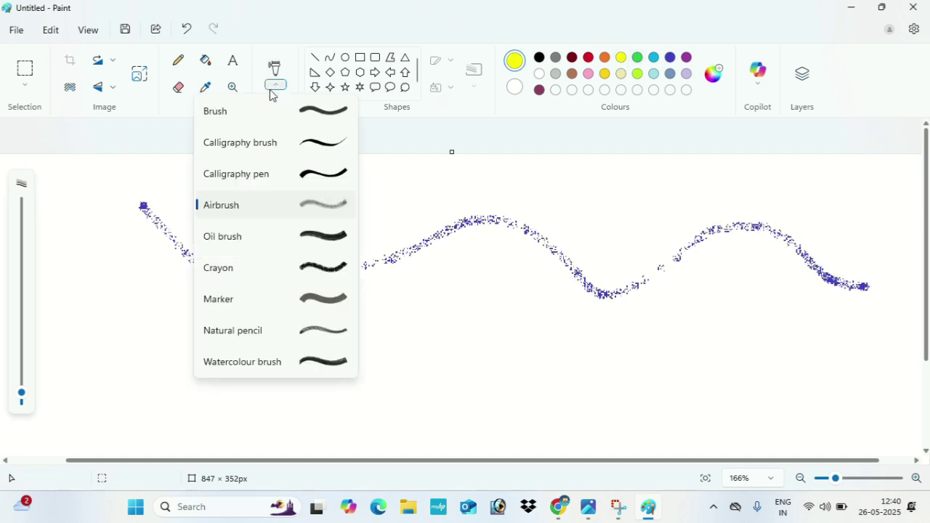
left_click(322, 243)
mouse_move(141, 287)
left_mouse_down()
mouse_move(245, 363)
mouse_move(550, 378)
mouse_move(815, 350)
left_mouse_up()
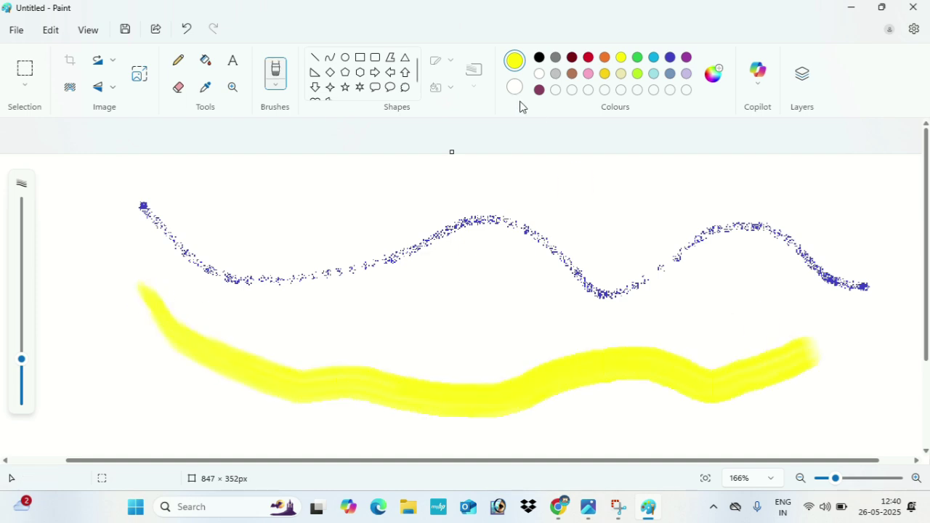
- Draw a wavy pink stroke with the Natural pencil brush across the airbrush stroke
left_click(278, 91)
left_click(308, 336)
left_click(588, 73)
mouse_move(187, 191)
left_mouse_down()
mouse_move(588, 206)
mouse_move(724, 307)
mouse_move(735, 305)
left_mouse_up()
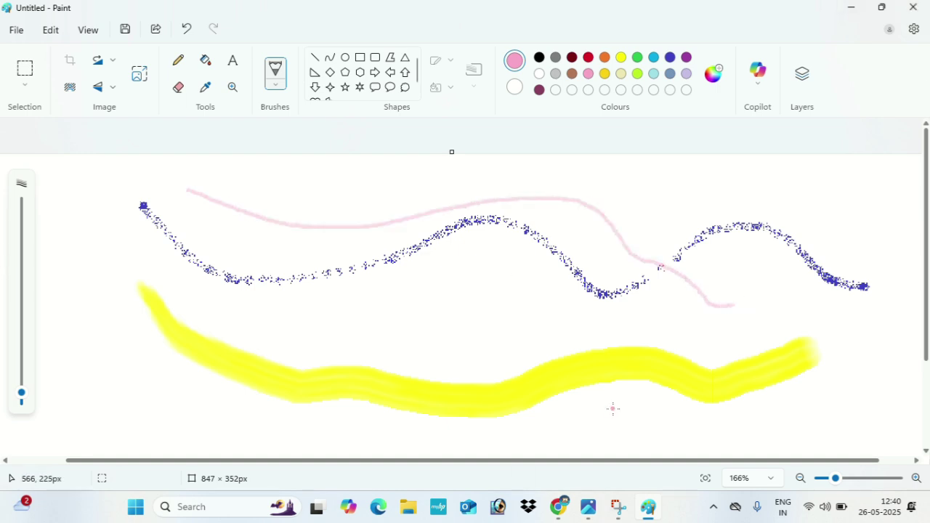
- Undo the pencil, oil brush and airbrush strokes to clear the canvas
key("ctrl+z")
key("ctrl+z")
key("ctrl+z")
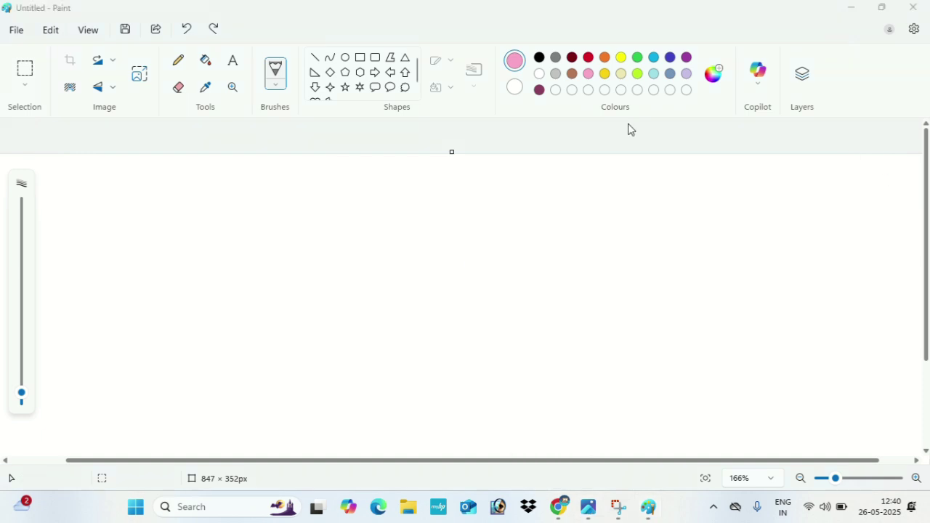
- Copy the ID card screenshot open in Photos, switch back to Paint and paste it onto the blank canvas
left_click(588, 510)
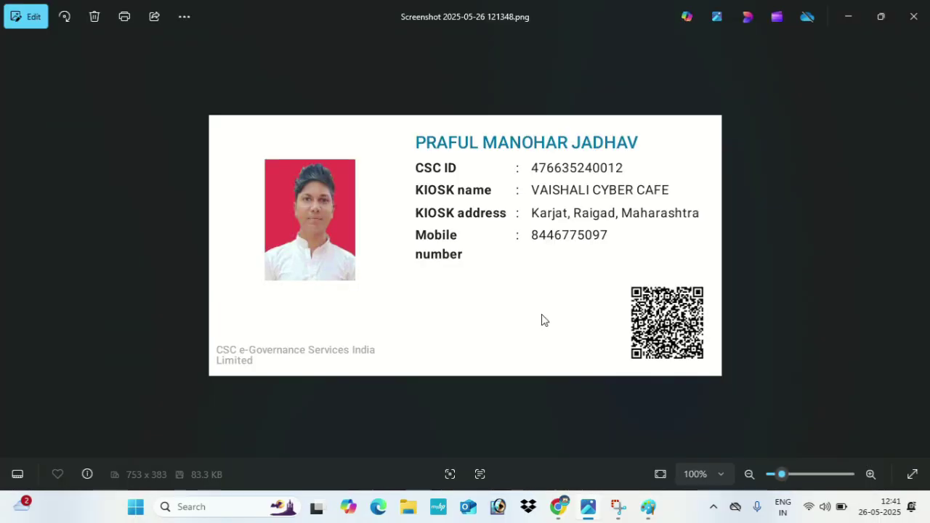
key("ctrl+c")
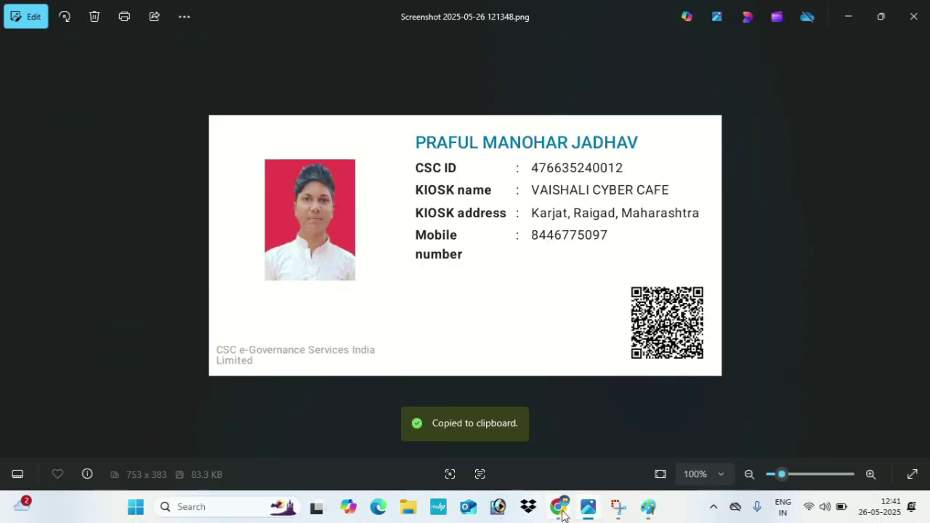
left_click(648, 507)
key("ctrl+v")
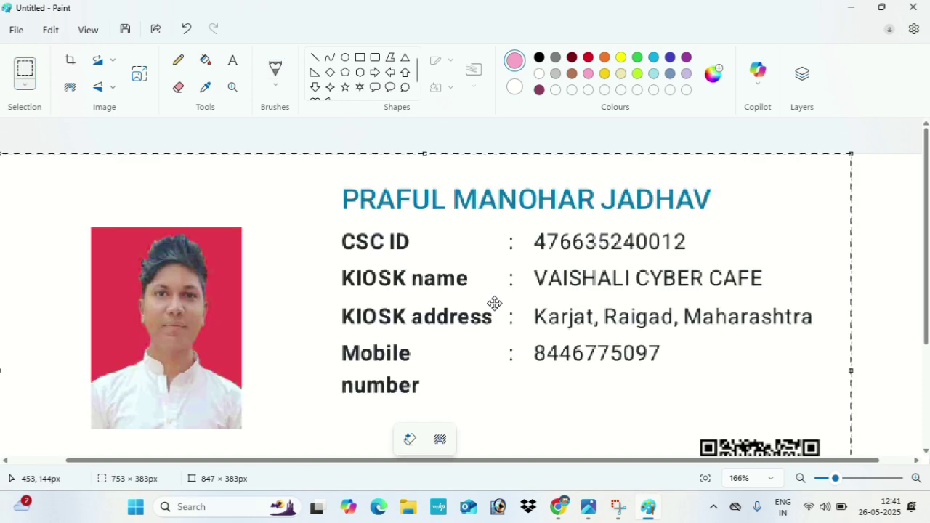
scroll(556, 323, "down", 5, "ctrl")
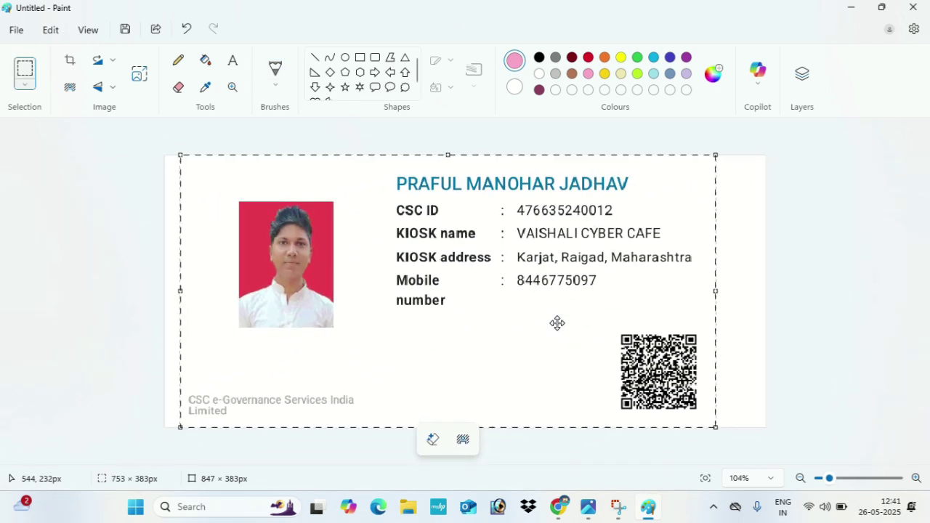
scroll(464, 274, "up", 1, "ctrl")
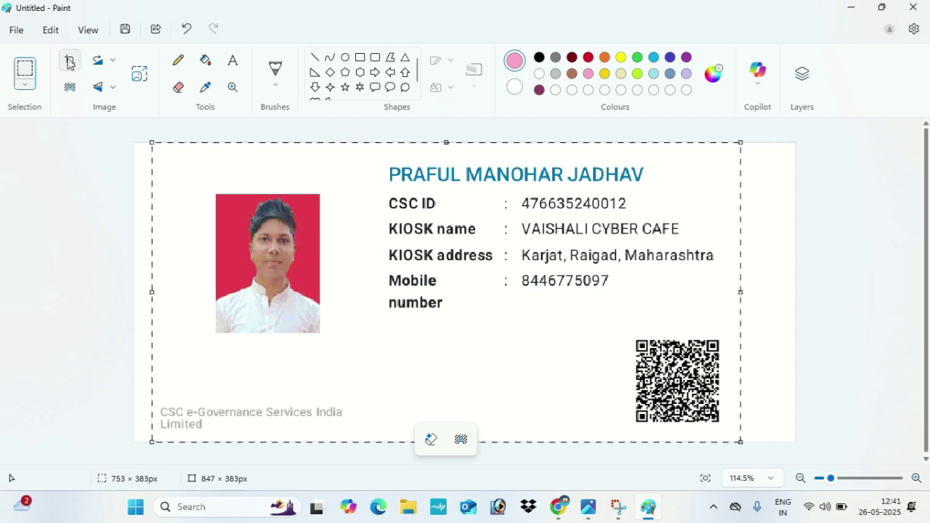
key("ctrl+z")
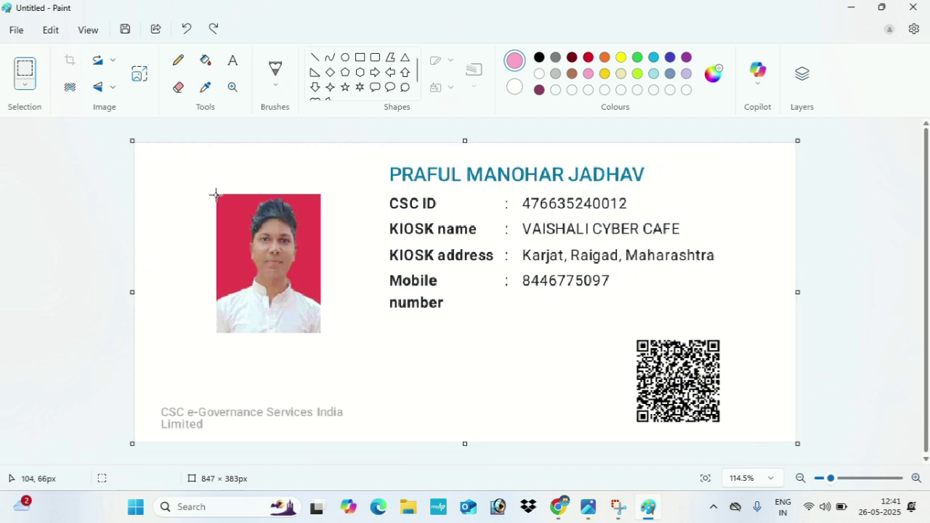
- Select the portrait photo on the card, widen the selection to 140 × 177 px, and crop the image to it
left_click_drag(215, 194, 320, 333)
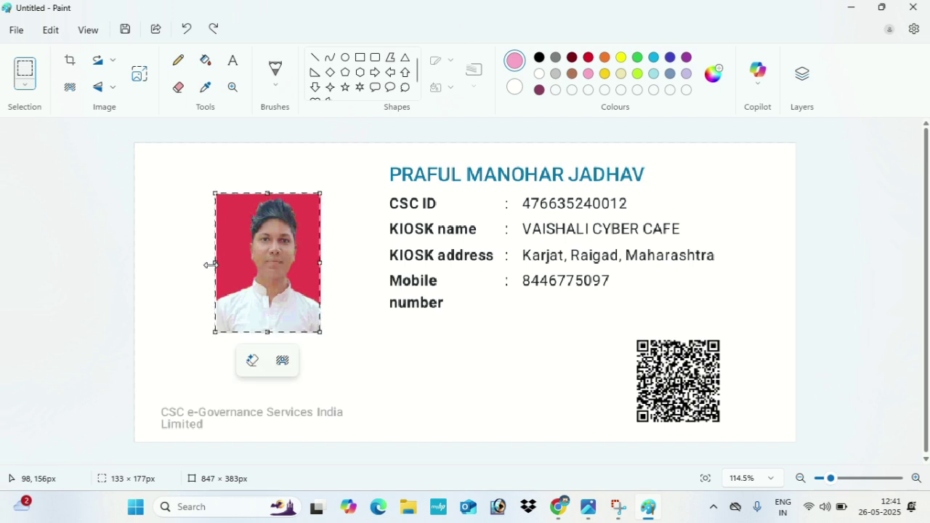
left_click_drag(216, 264, 209, 264)
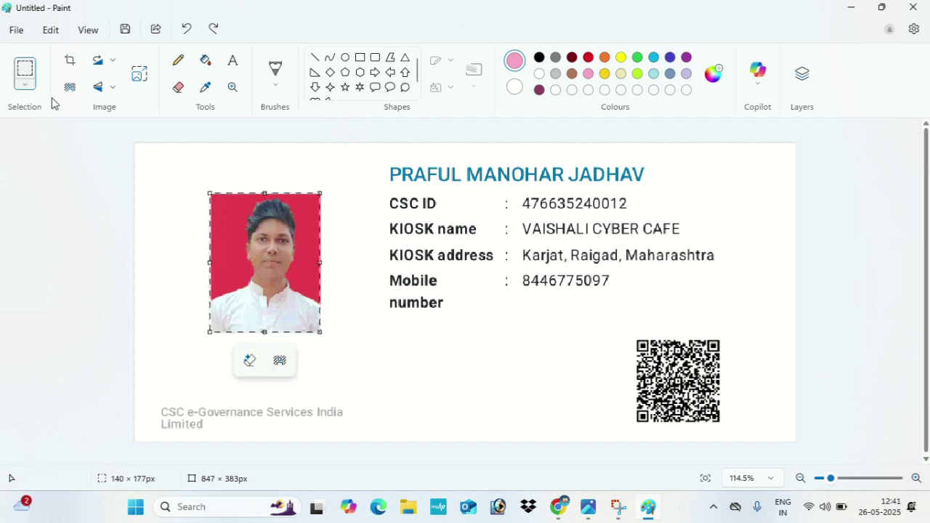
left_click(70, 62)
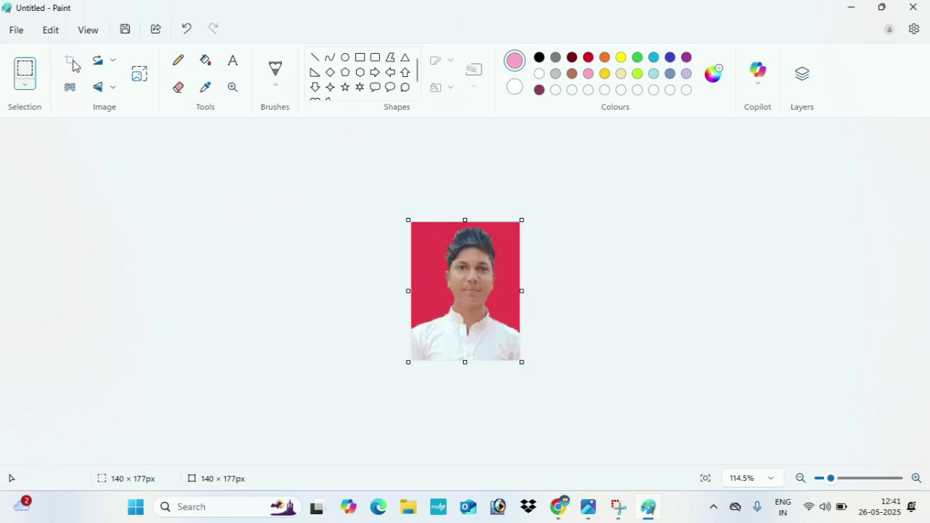
- Resize the cropped photo to 160 pixels horizontally and 210 pixels vertically with the aspect ratio unlocked
left_click(139, 76)
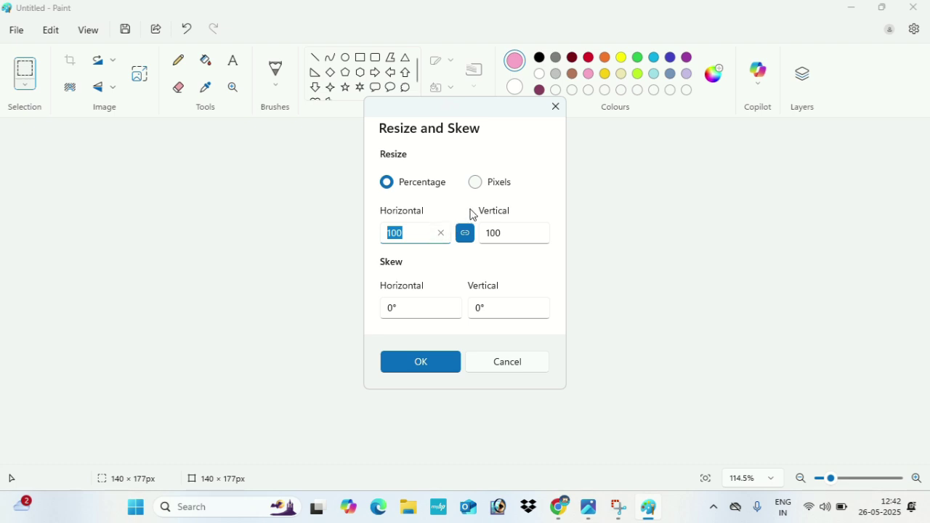
left_click(477, 185)
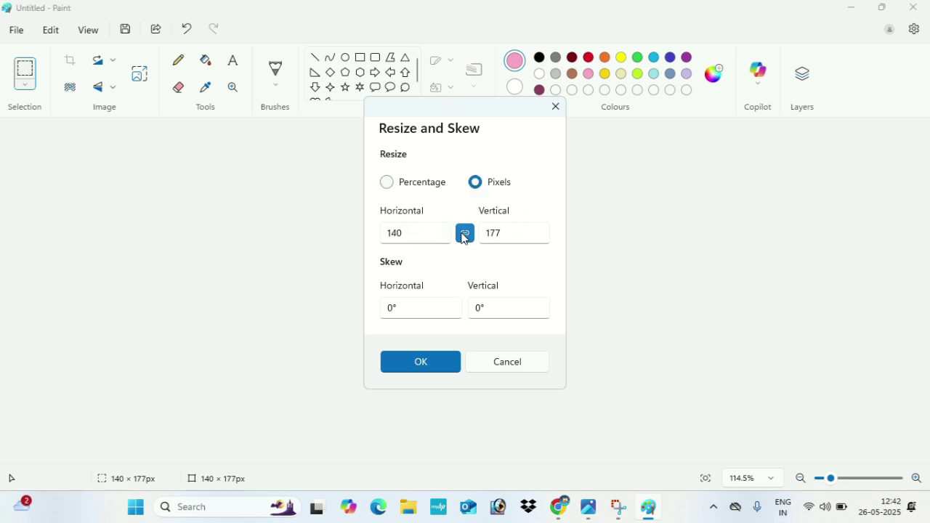
left_click(466, 236)
double_click(417, 235)
left_click(418, 235)
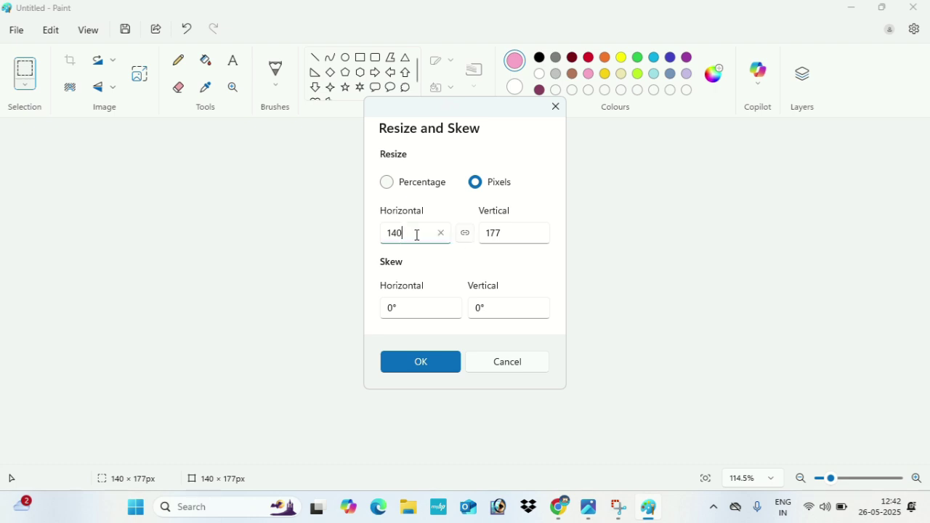
key("BackSpace")
key("BackSpace")
key("BackSpace")
type("160")
left_click(520, 238)
key("BackSpace")
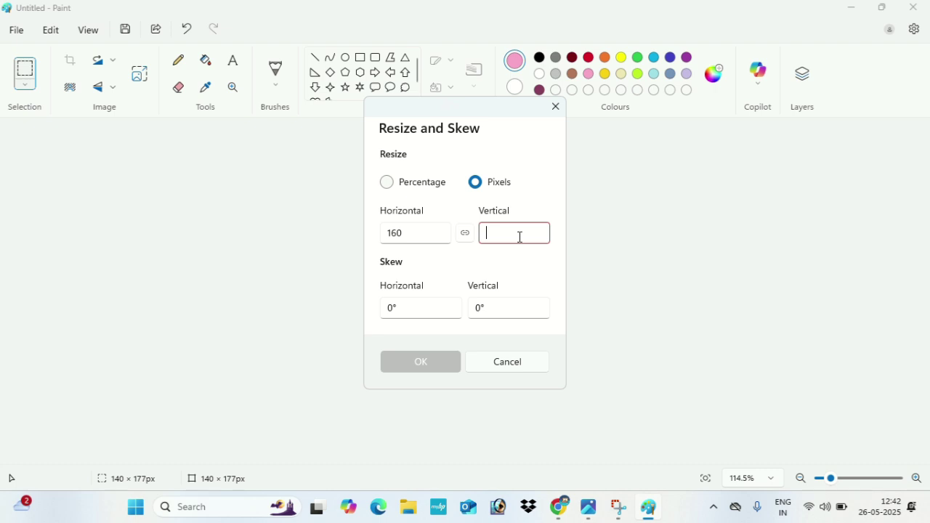
type("3")
type("10")
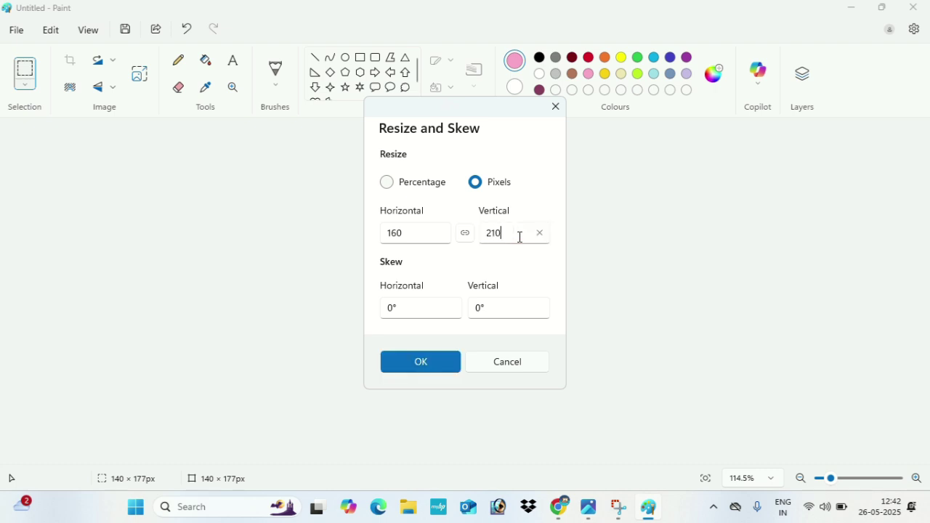
left_click(435, 366)
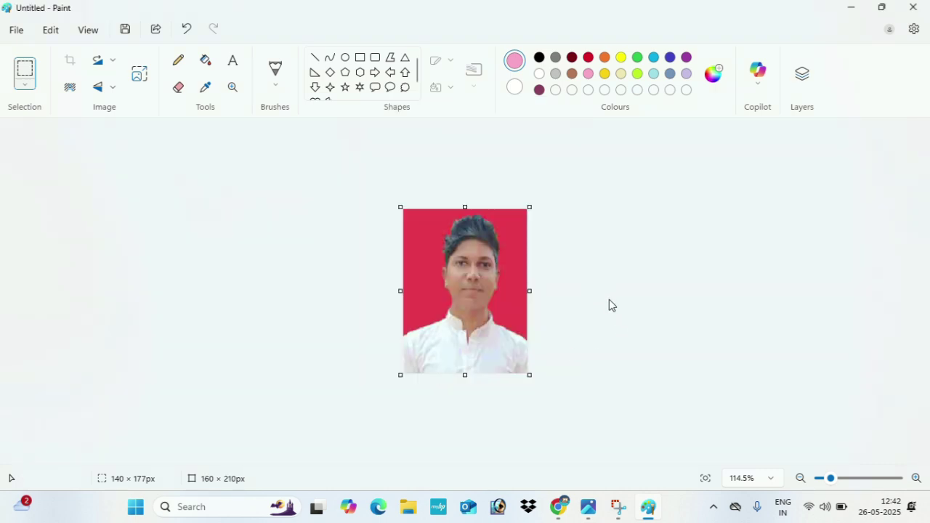